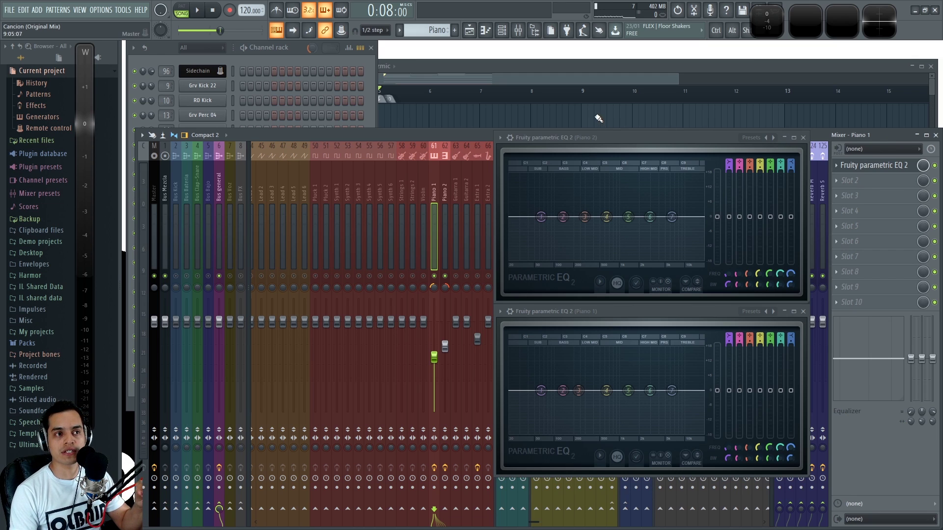
Step: Nudge the Piano 2 and Piano 1 parametric EQ windows slightly upward, keeping them stacked
click(661, 137)
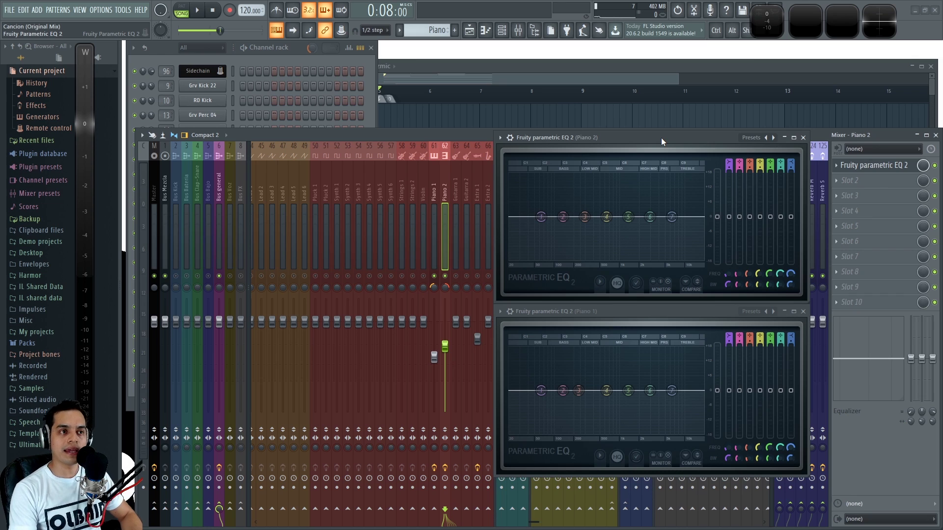
drag(643, 142, 642, 135)
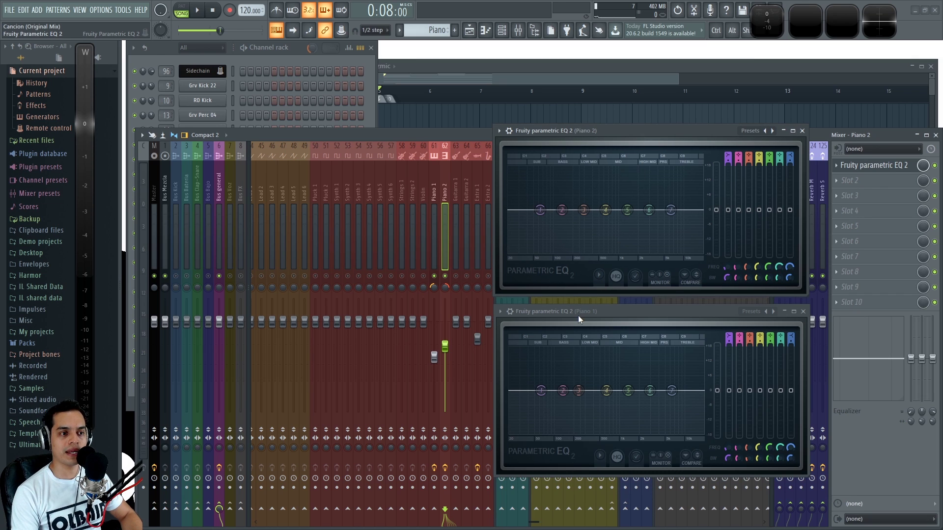
drag(579, 316, 578, 310)
Step: Play the piano section and check the Piano 2 and Master tracks in the mixer
key(space)
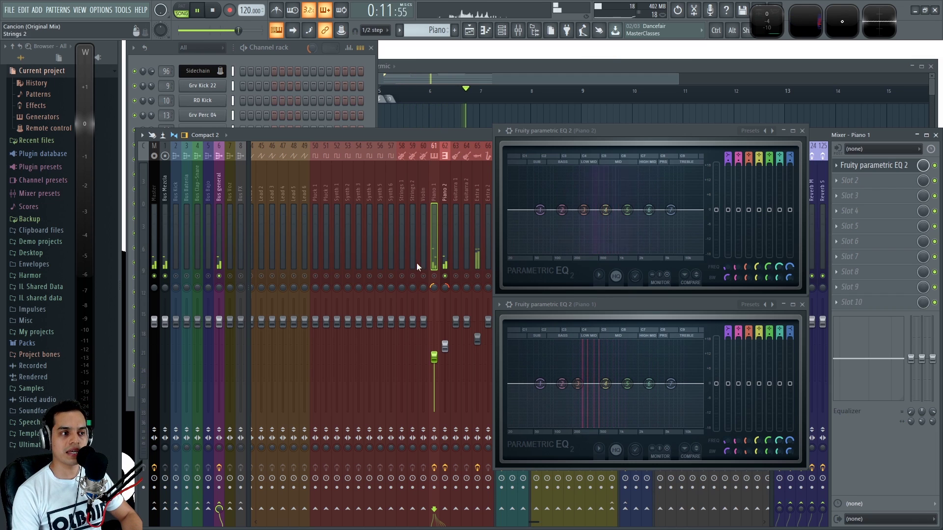
click(446, 182)
key(space)
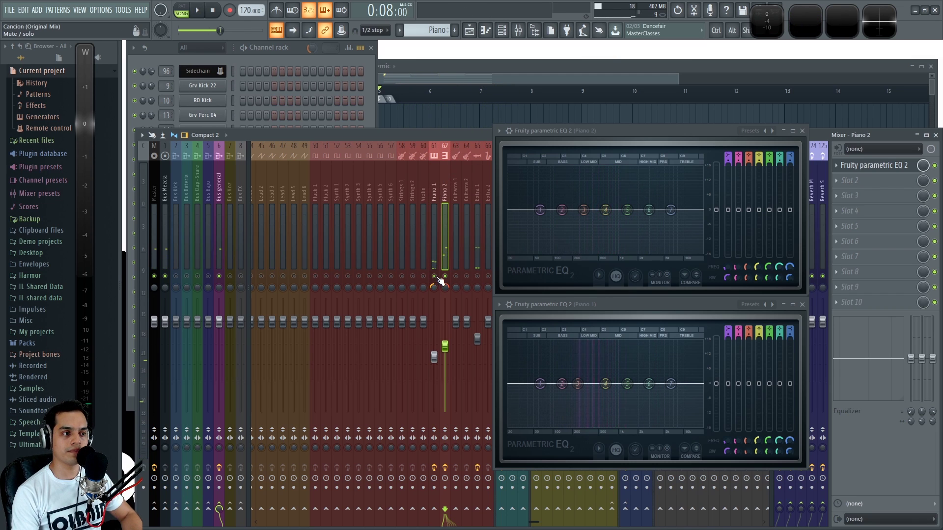
key(space)
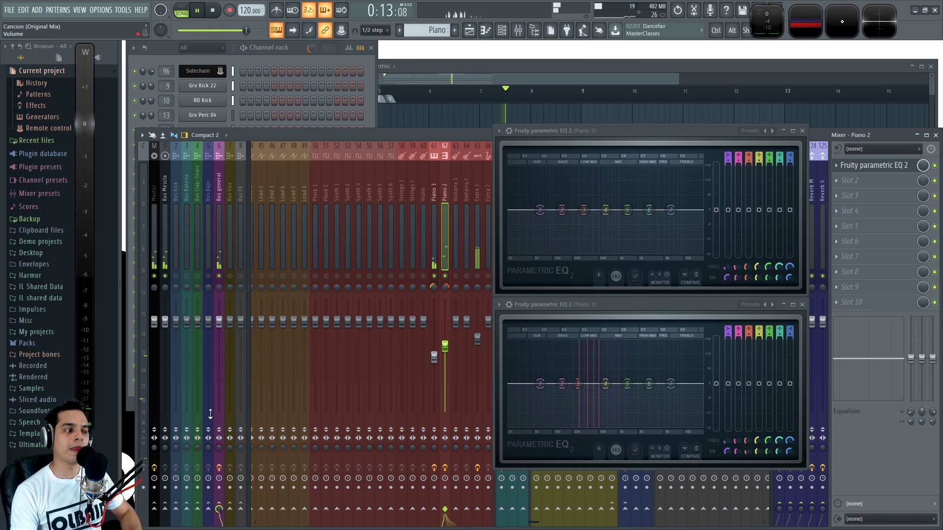
click(155, 449)
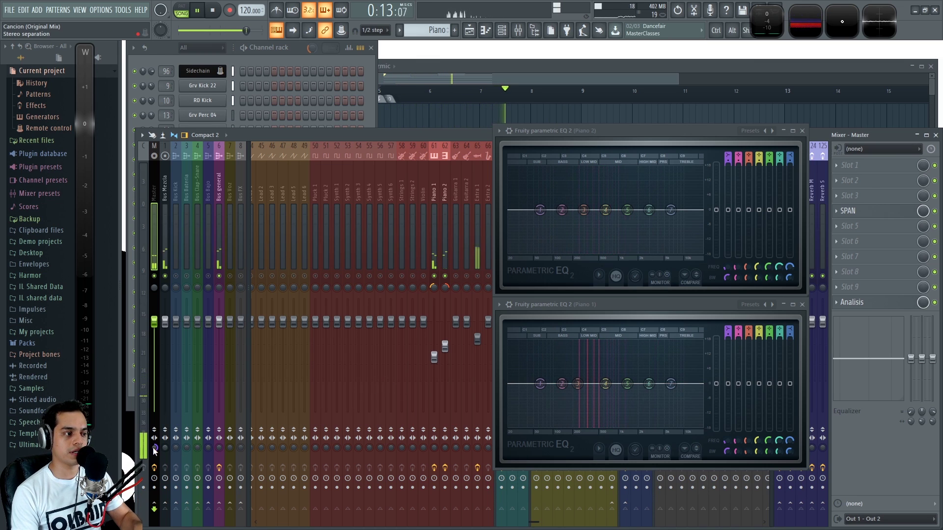
key(space)
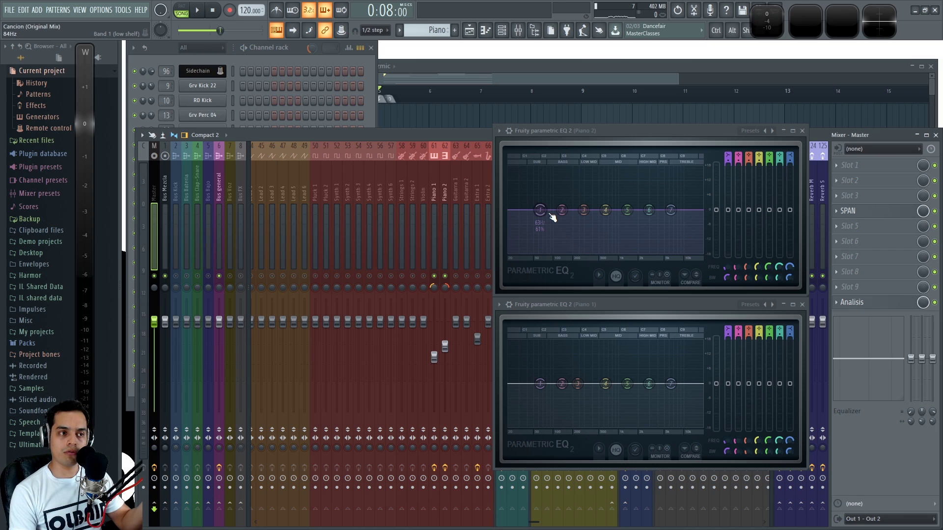
Step: Compare Piano 1 and Piano 2 by playing them together and soloing each track in turn
click(614, 131)
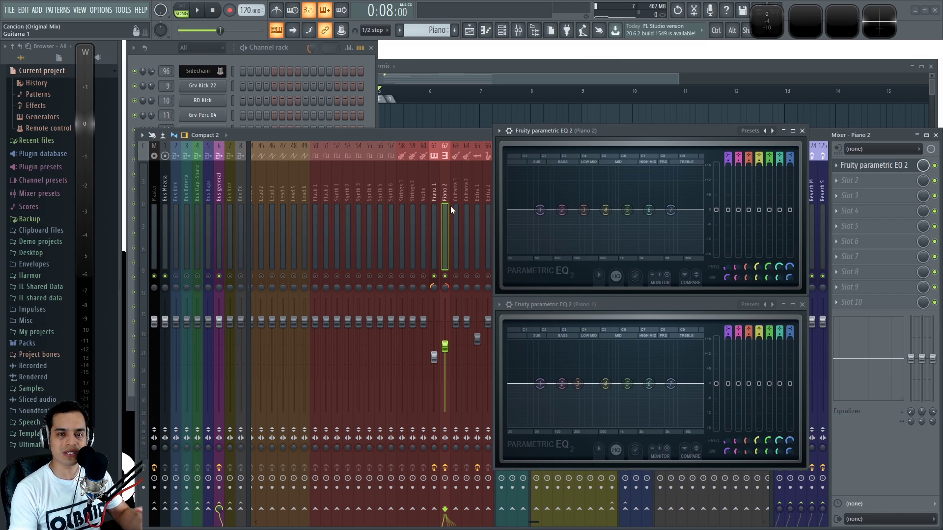
key(space)
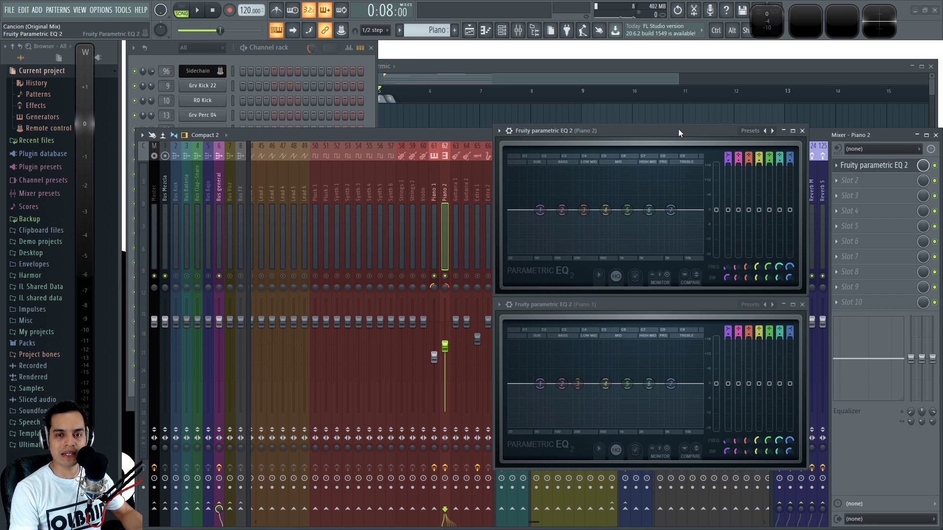
click(434, 185)
click(445, 185)
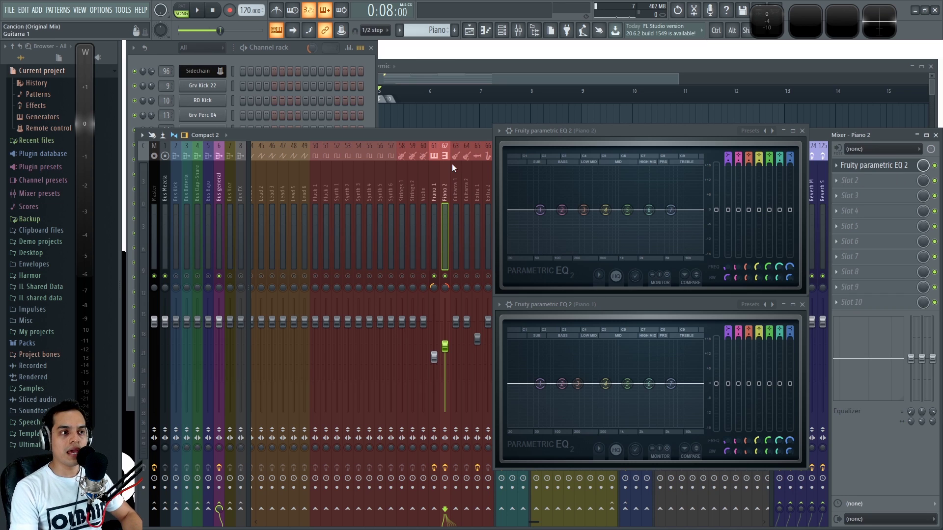
key(space)
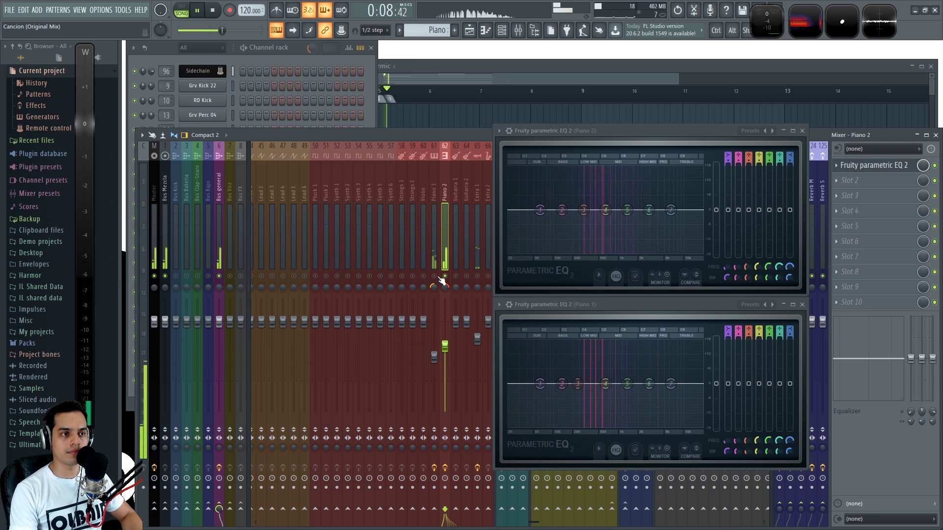
key(space)
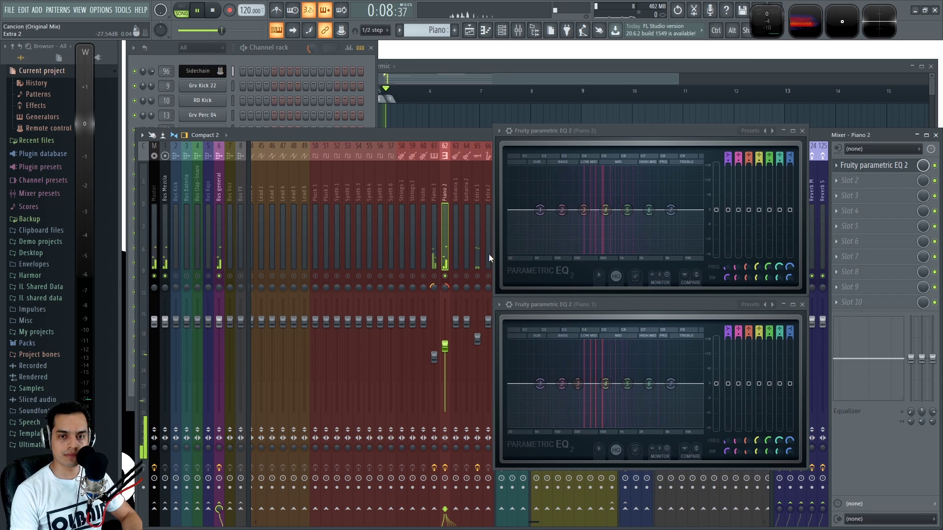
right_click(435, 276)
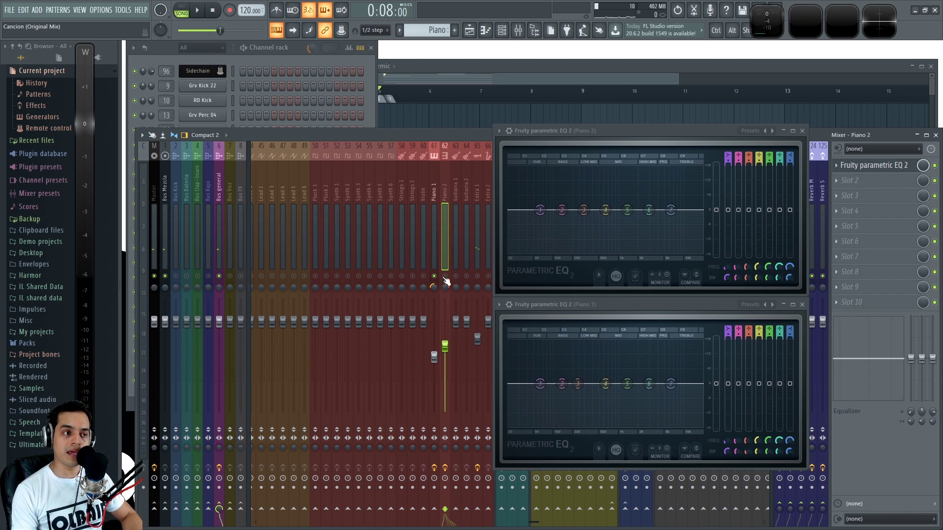
click(445, 277)
key(space)
key(space)
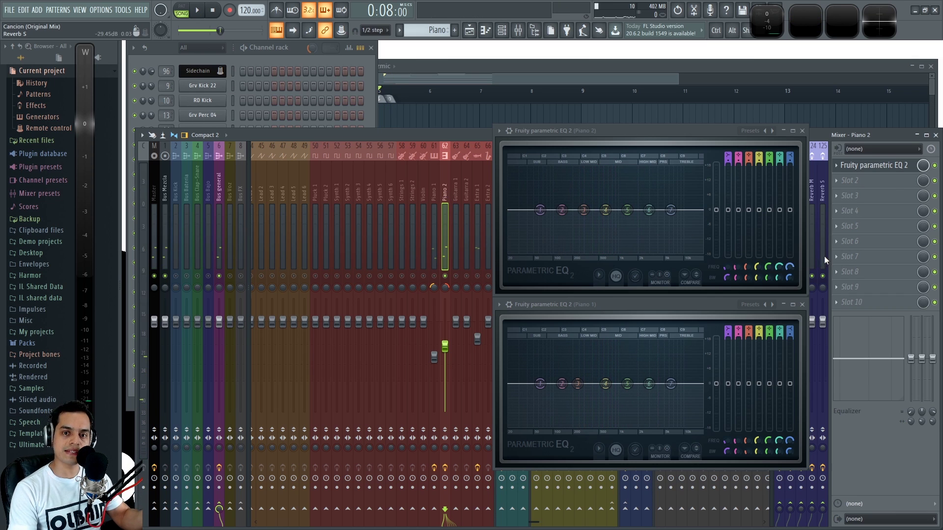
Step: Move the Piano 2 track's parametric EQ to effect slot 3 and load Fruity Peak Controller in slot 1
drag(872, 167, 870, 195)
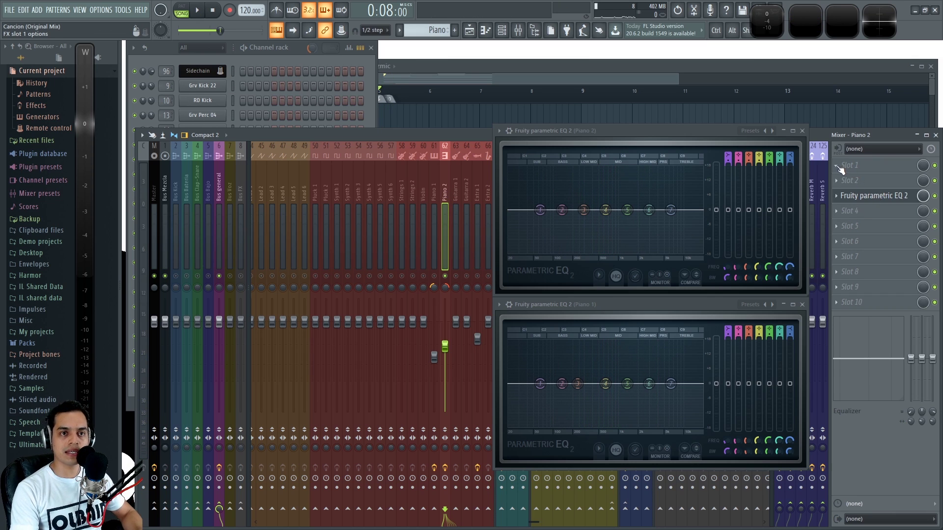
click(835, 165)
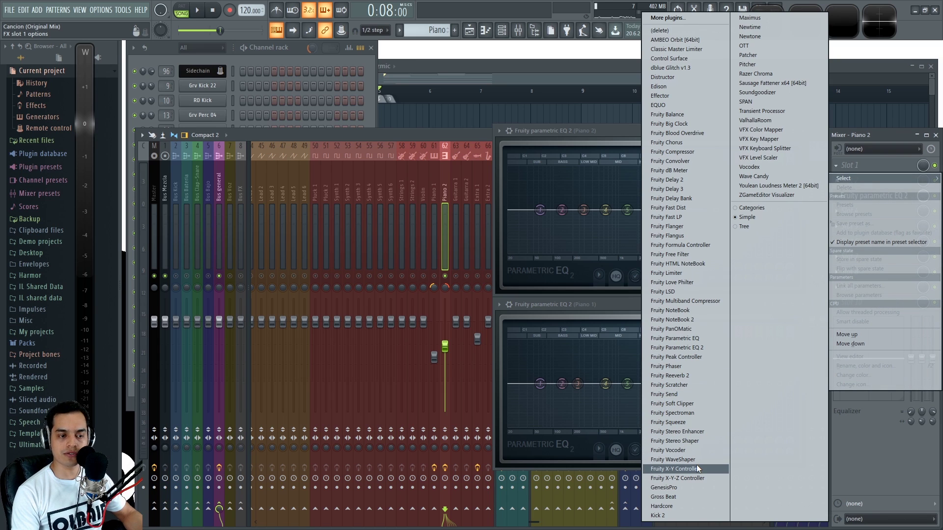
click(690, 356)
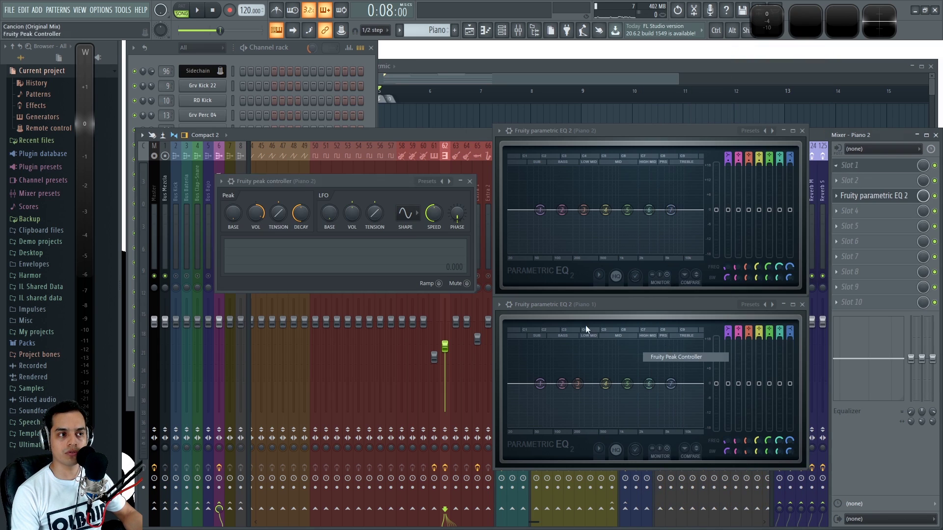
Step: Detach the Piano 2 Fruity Peak Controller window and place it over the mixer, away from both EQ windows
drag(332, 181, 609, 46)
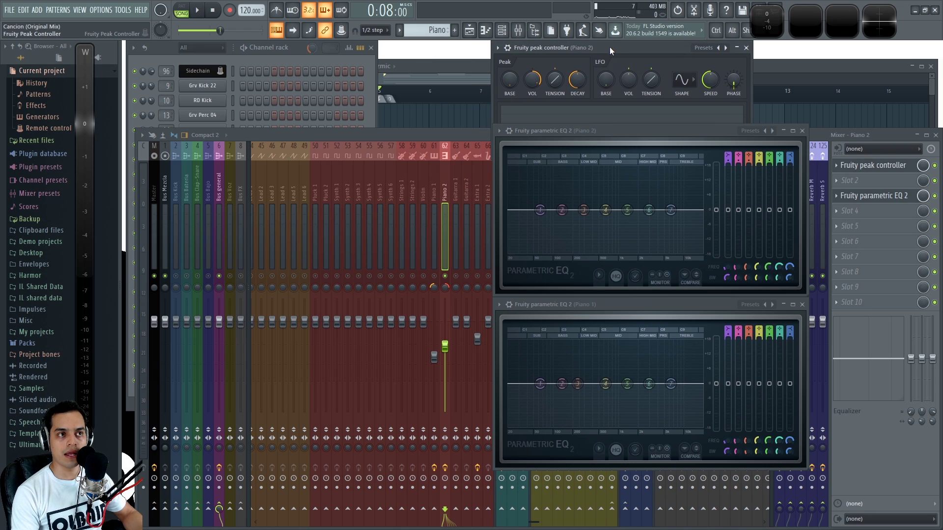
click(507, 48)
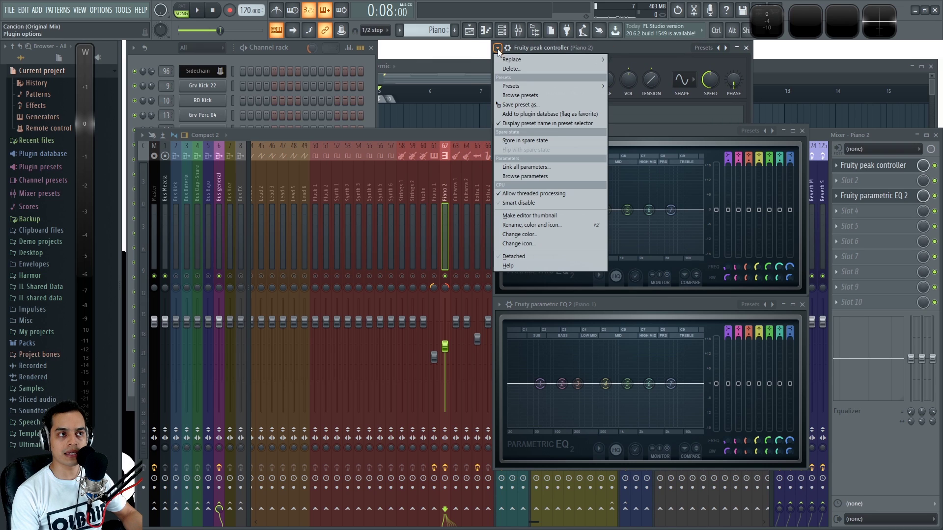
click(515, 256)
drag(605, 48, 262, 134)
Step: Play the piano section to watch the peak controller's output meter, shifting its window up clear of the mixer meters
key(space)
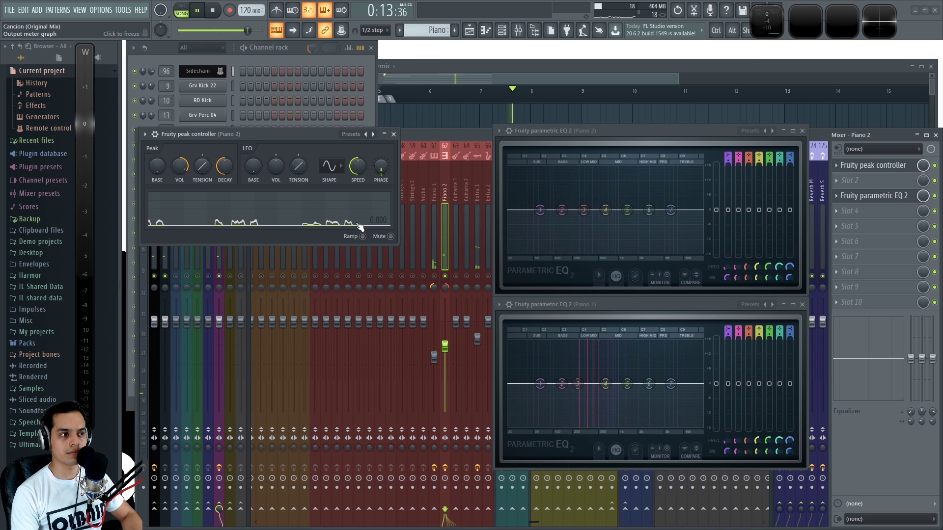
key(space)
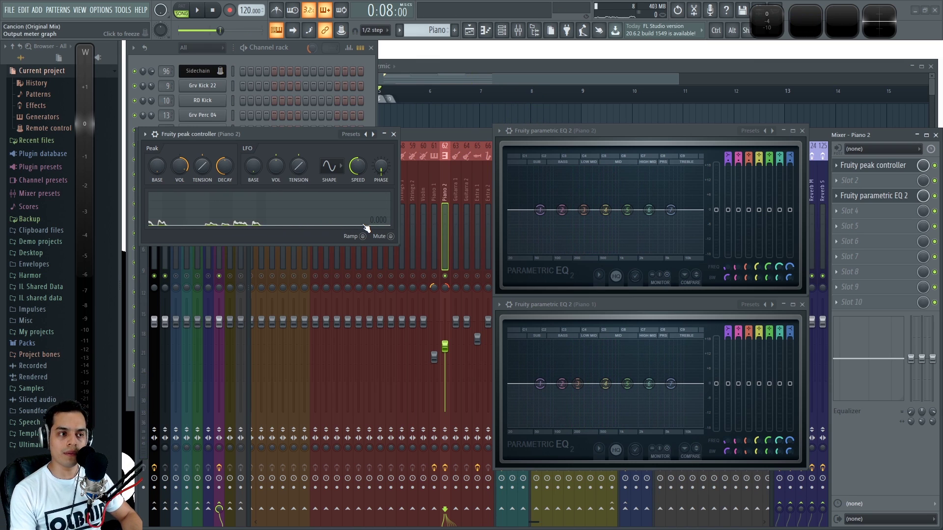
drag(315, 129, 314, 107)
key(space)
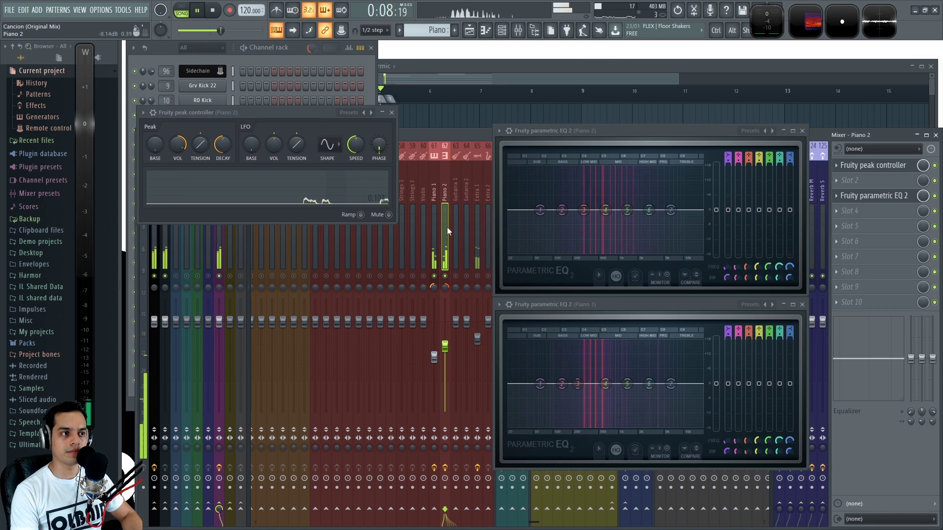
key(space)
Step: Pull band 3 of the Piano 1 EQ into a cut at about 341 Hz and listen to the pianos
drag(577, 383, 586, 407)
key(space)
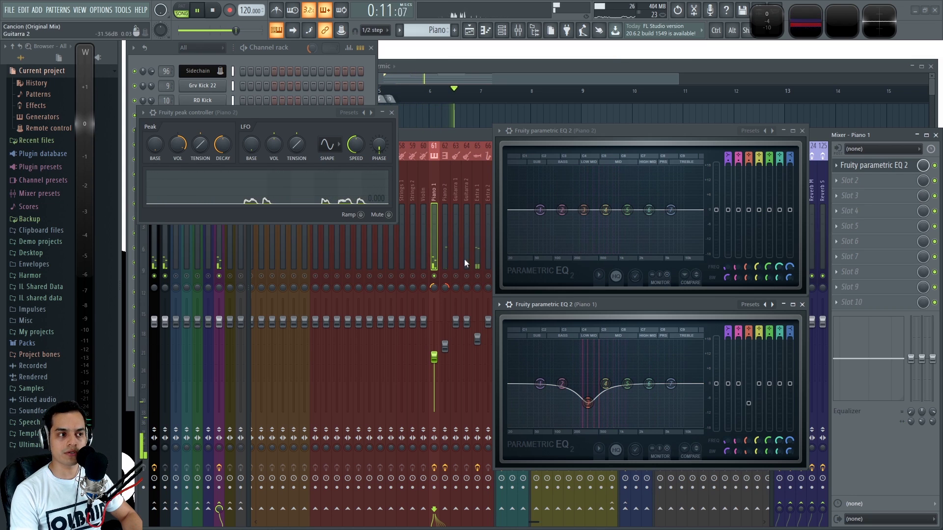
key(space)
key(space)
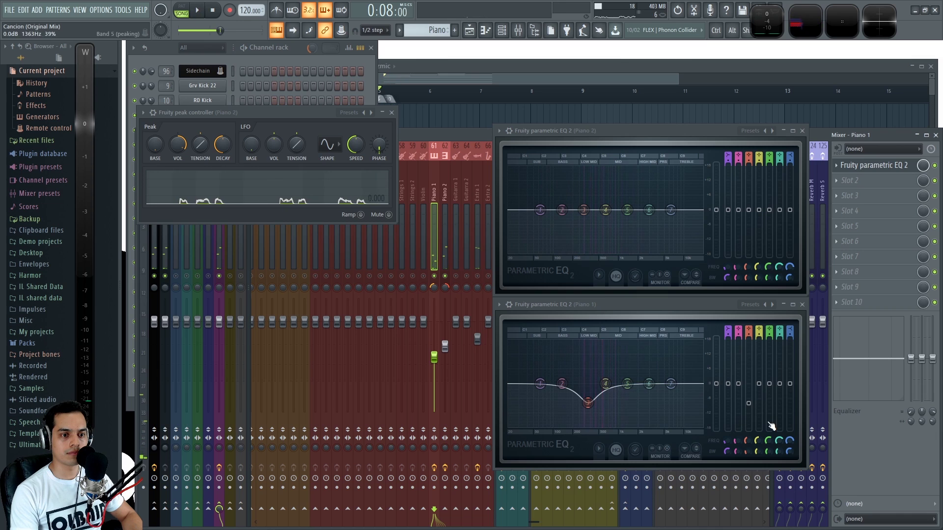
key(space)
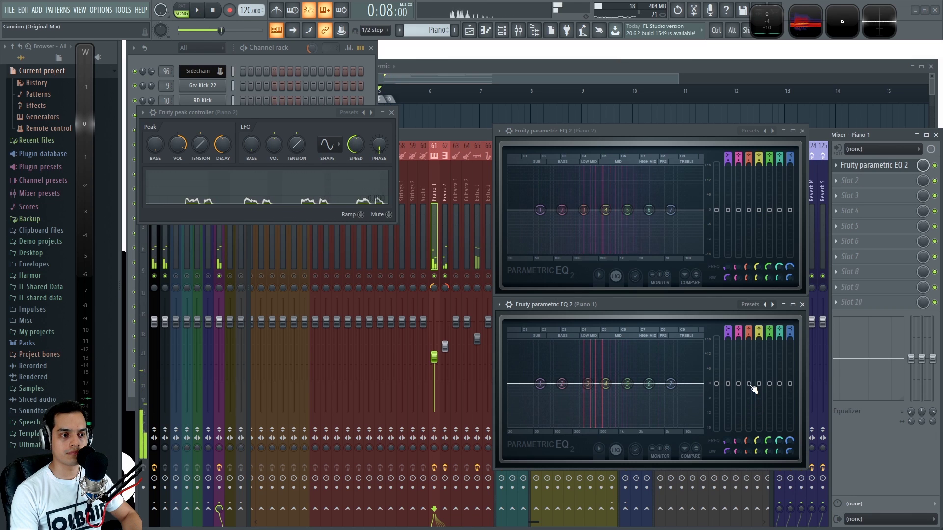
Step: Deepen the band 3 cut on the Piano 1 EQ while playing the pianos
click(749, 403)
key(space)
mouse_move(748, 402)
mouse_down()
mouse_move(749, 392)
mouse_move(748, 410)
mouse_up()
key(space)
key(space)
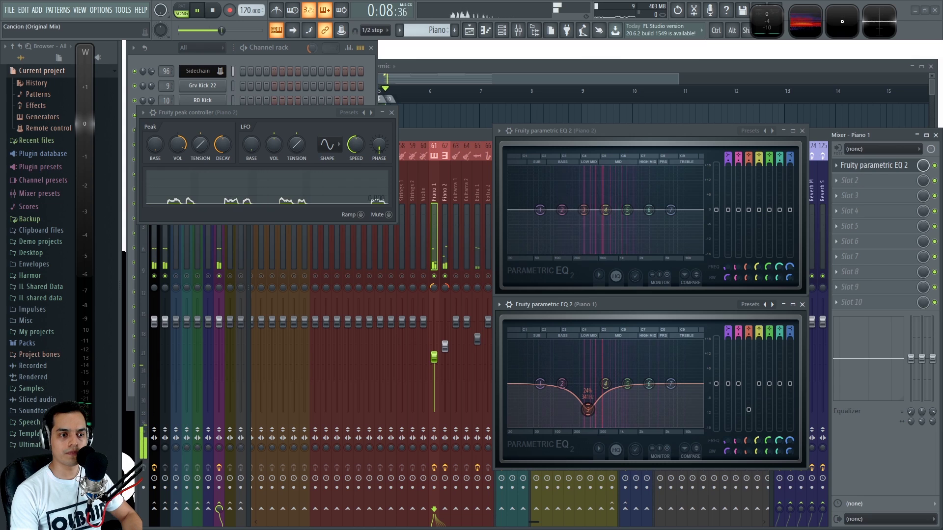
key(space)
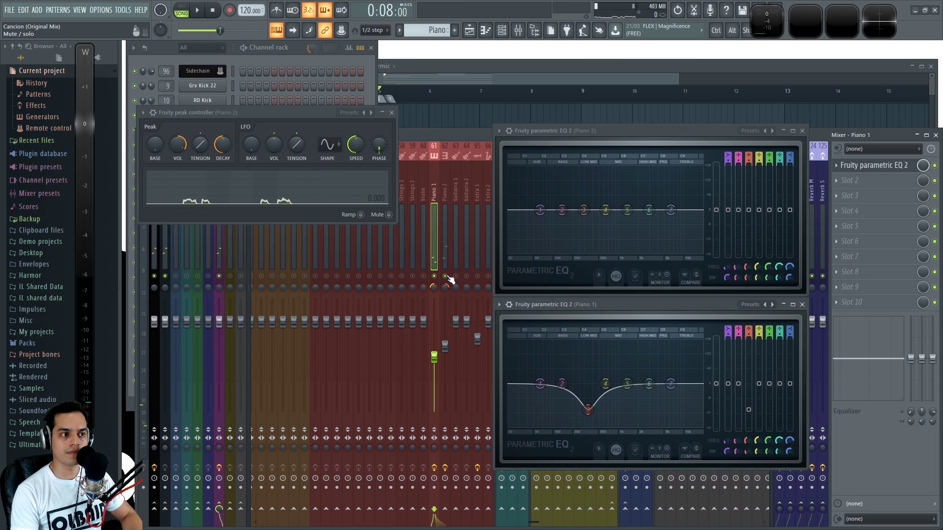
Step: Ease the Piano 1 EQ's band 3 cut to about -8.6 dB while listening
key(space)
key(space)
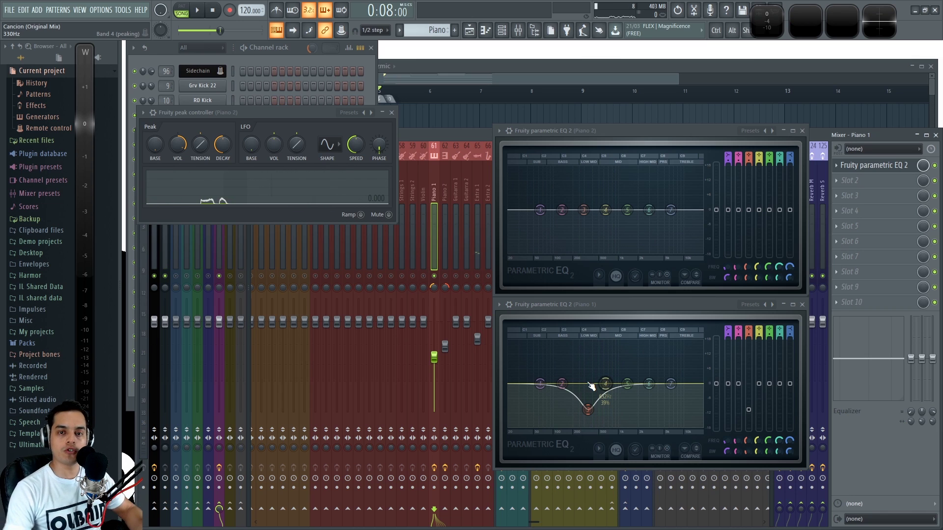
key(space)
drag(748, 410, 748, 407)
key(space)
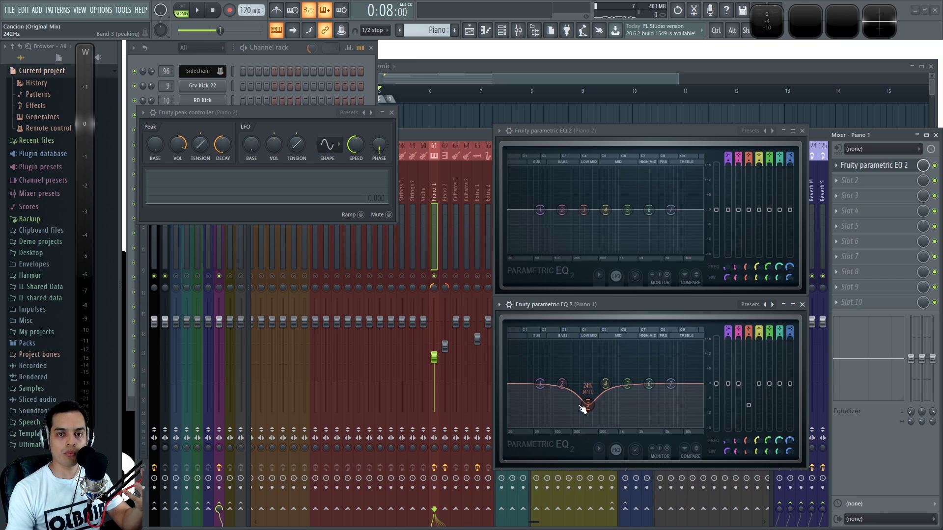
Step: Return the Piano 1 EQ's band 3 level to 0 dB and link it to the Piano 2 peak controller's Peak ctrl - Peak
drag(748, 405, 748, 386)
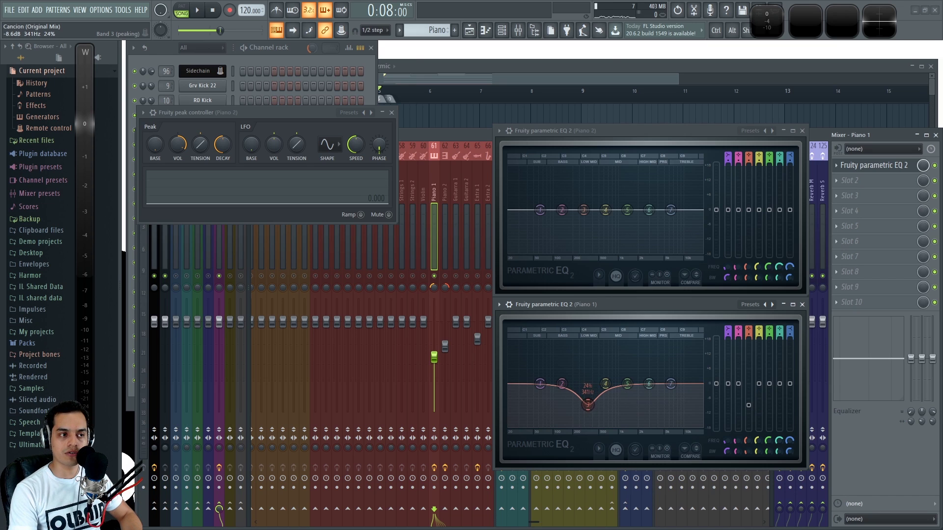
mouse_move(751, 405)
mouse_down()
mouse_move(748, 383)
mouse_move(748, 406)
mouse_move(751, 397)
mouse_up()
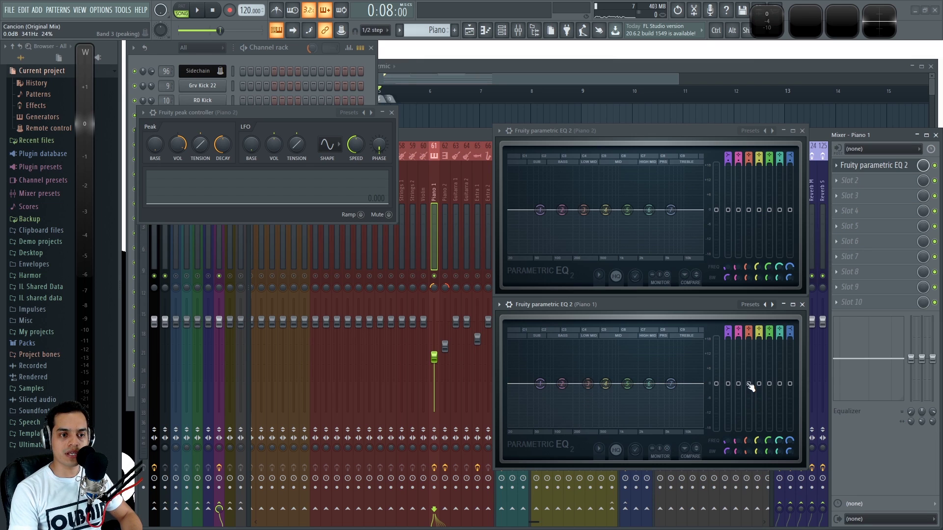
right_click(751, 385)
click(768, 461)
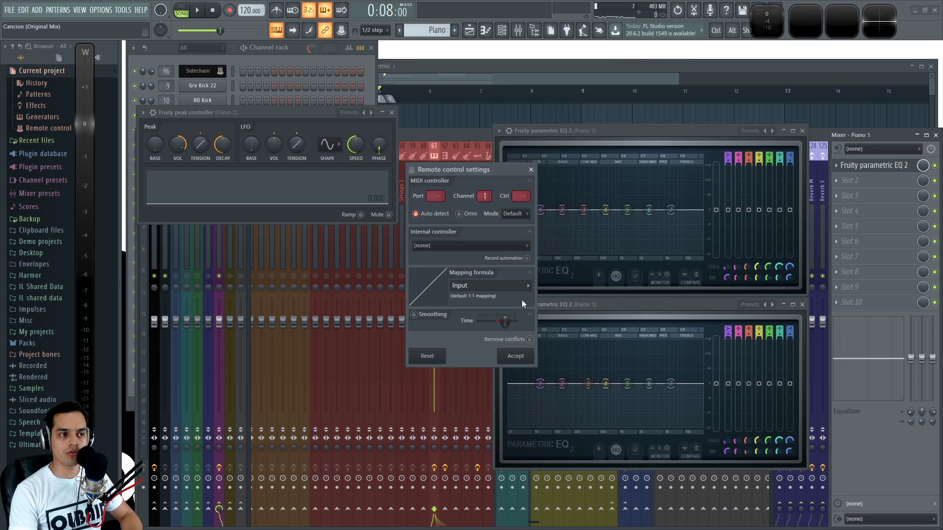
click(470, 248)
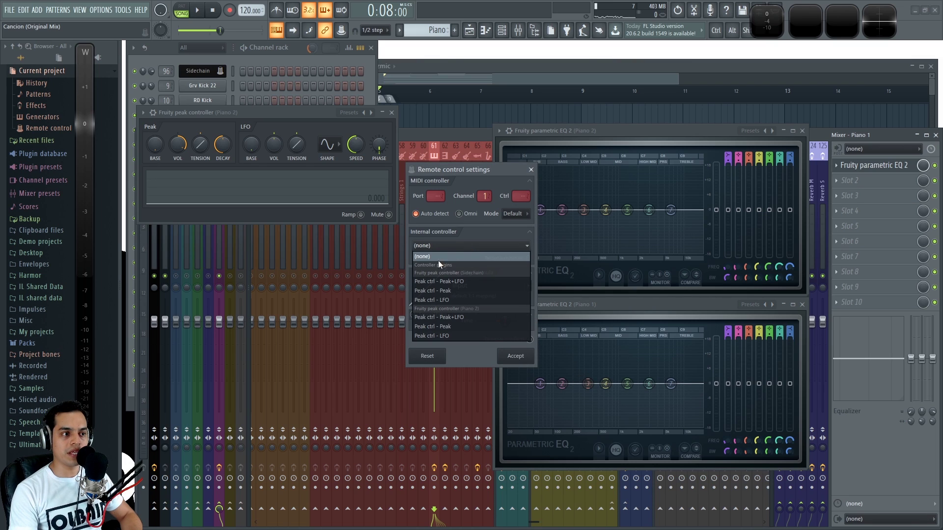
click(448, 326)
click(514, 356)
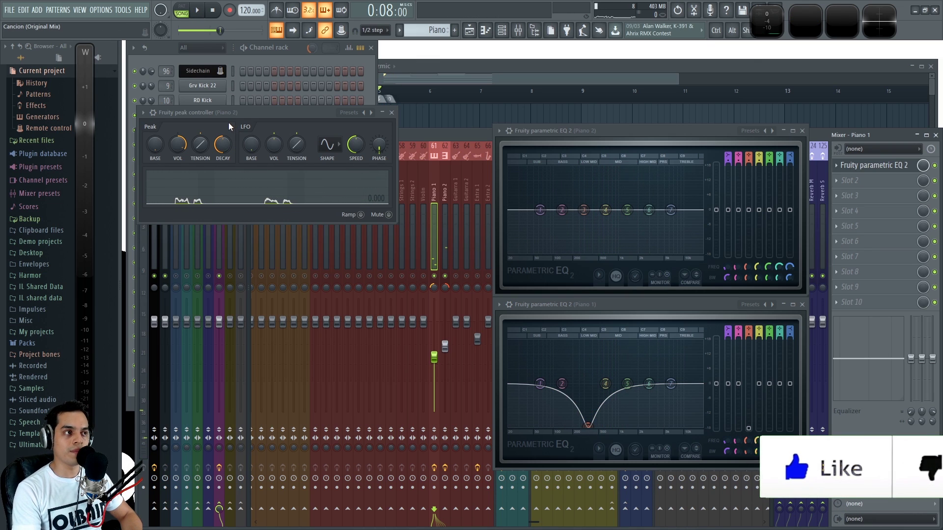
Step: Reposition the Piano 2 peak controller window and raise its Peak Base to bring the output to about 0.37
drag(228, 123, 245, 134)
drag(182, 152, 182, 138)
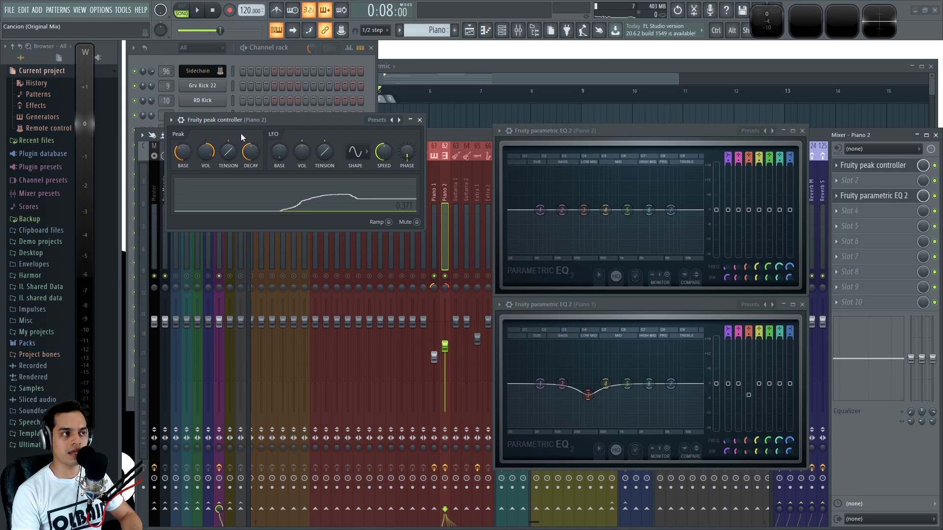
Step: Raise the Piano 2 peak controller's Peak Base to about 0.50 output and test Peak Vol at -200% and 200% in playback
drag(179, 153, 179, 148)
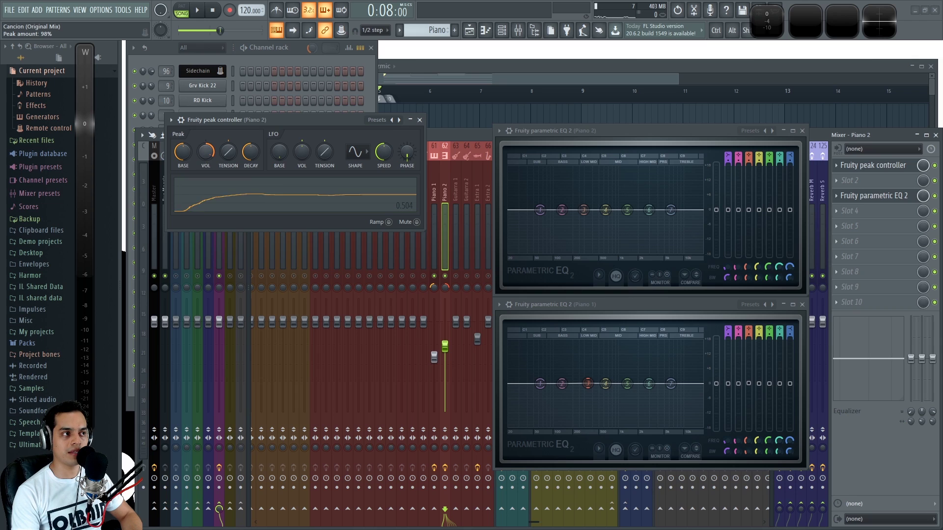
drag(207, 154, 207, 167)
key(space)
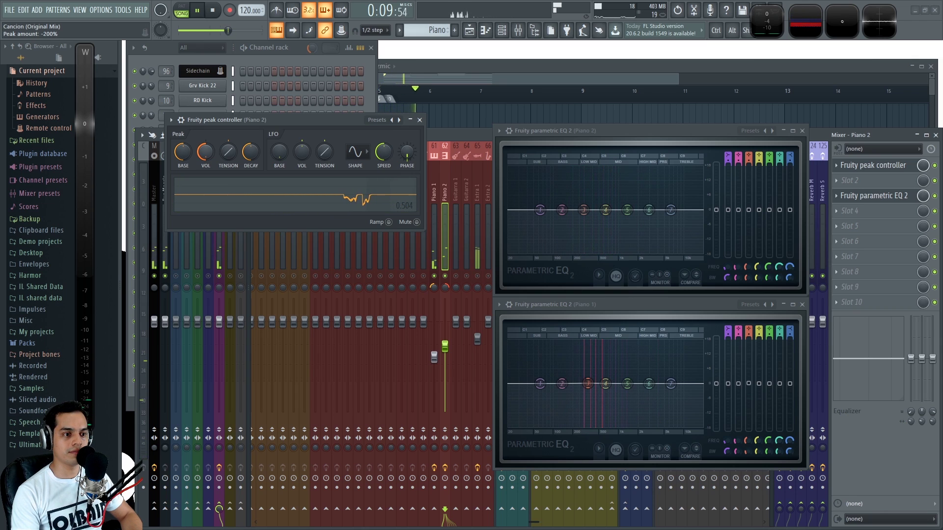
drag(208, 154, 207, 151)
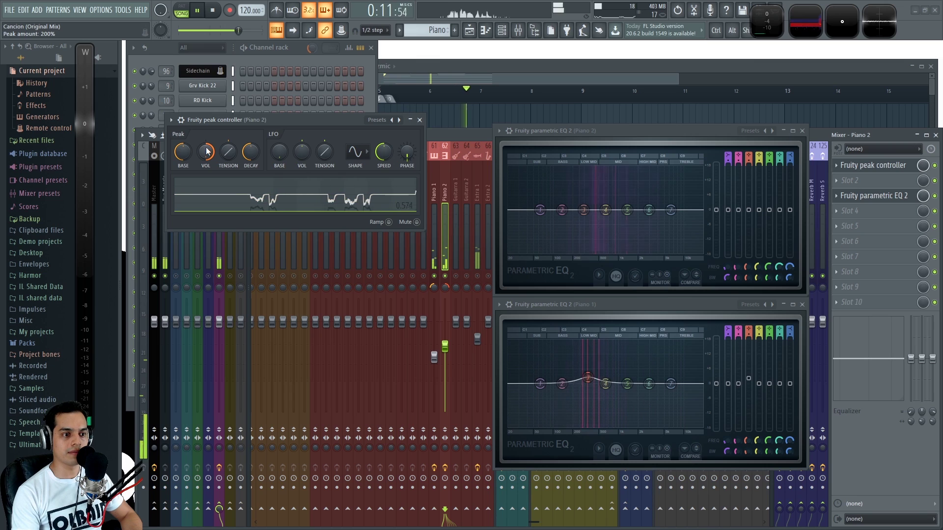
key(space)
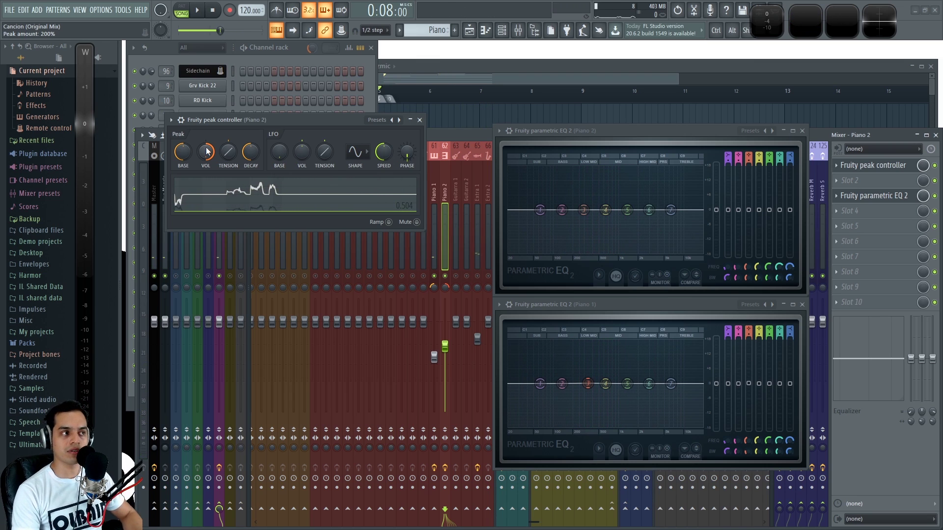
Step: Audition the ducking with a negative Peak Vol and widen the Piano 1 EQ's band 3 to about 52%
key(space)
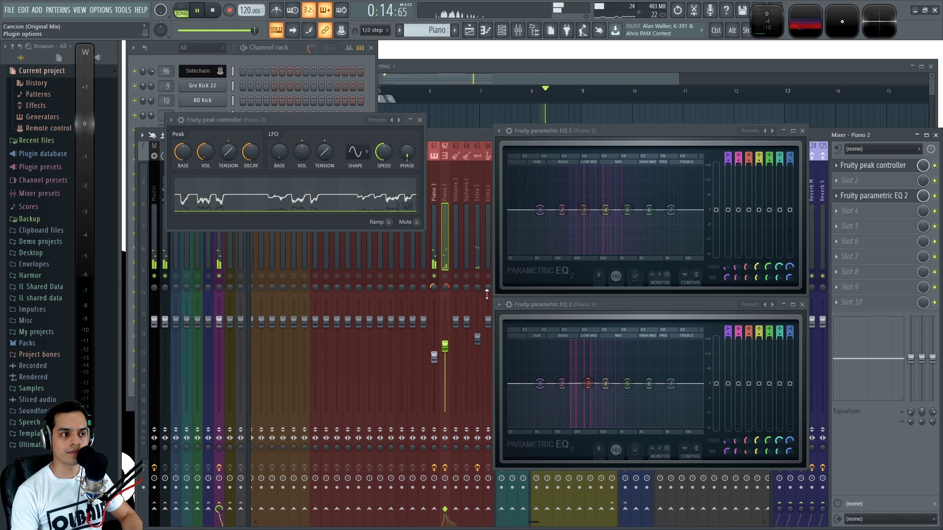
key(space)
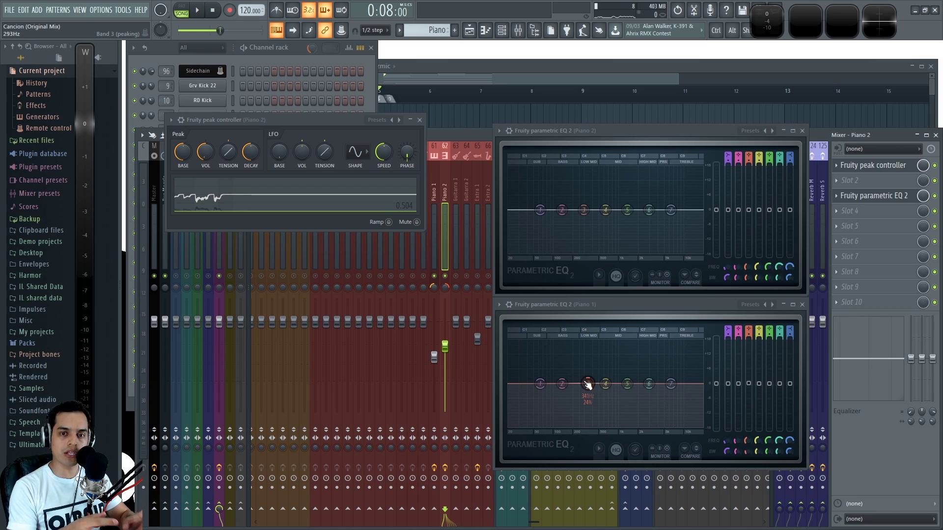
key(space)
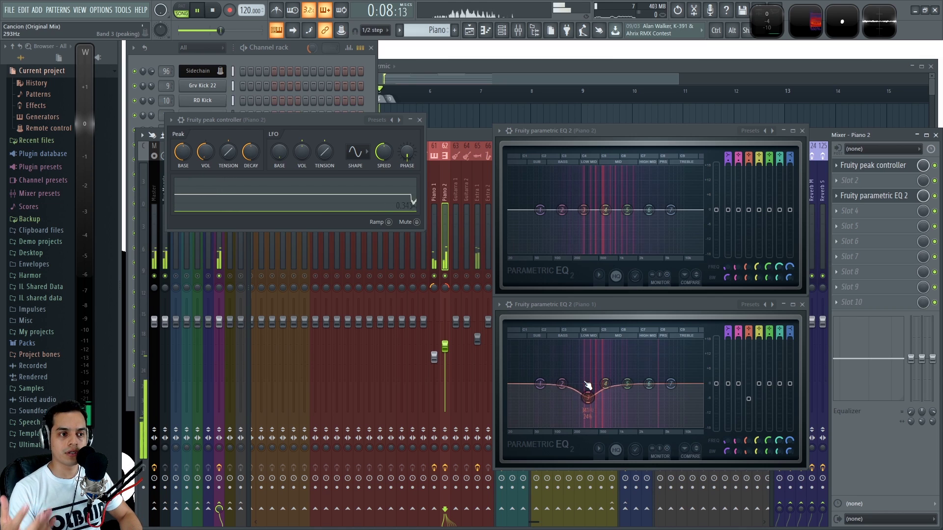
drag(587, 383, 587, 387)
scroll(588, 392, down, 2)
scroll(588, 387, up, 4)
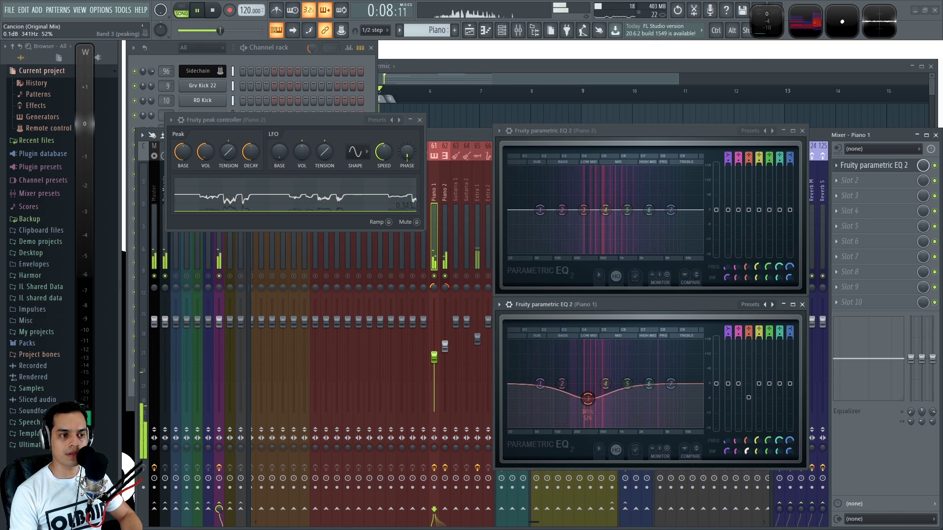
Step: Soften the Piano 2 peak controller's negative Peak Vol for shallower ducking while listening, and close its window
drag(205, 165, 207, 153)
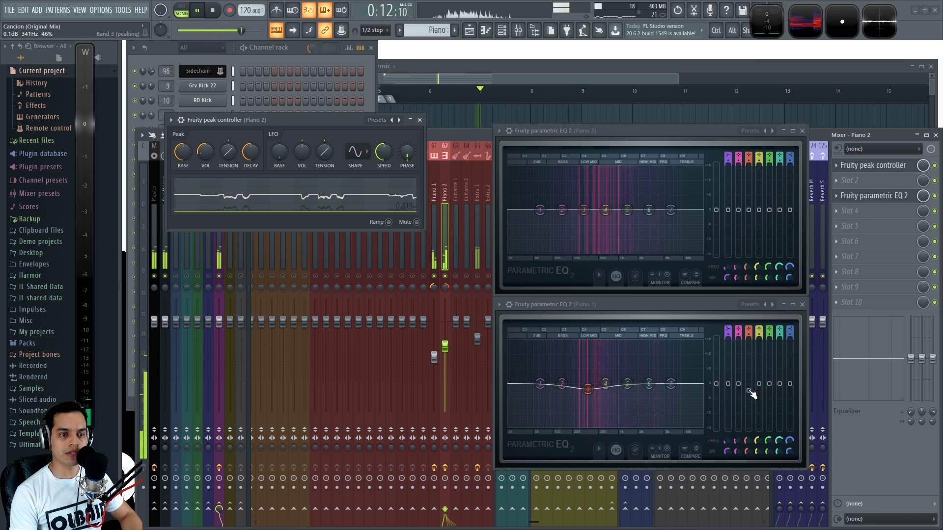
click(588, 389)
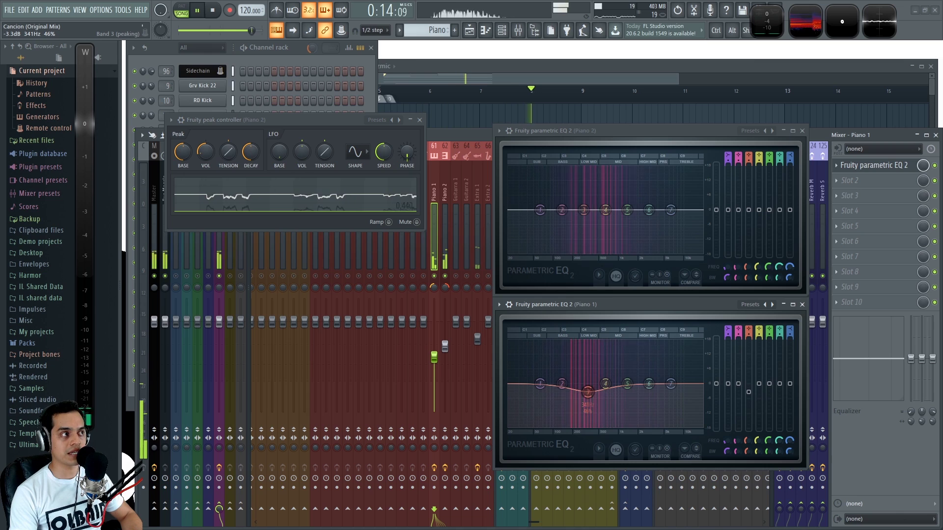
key(space)
key(space)
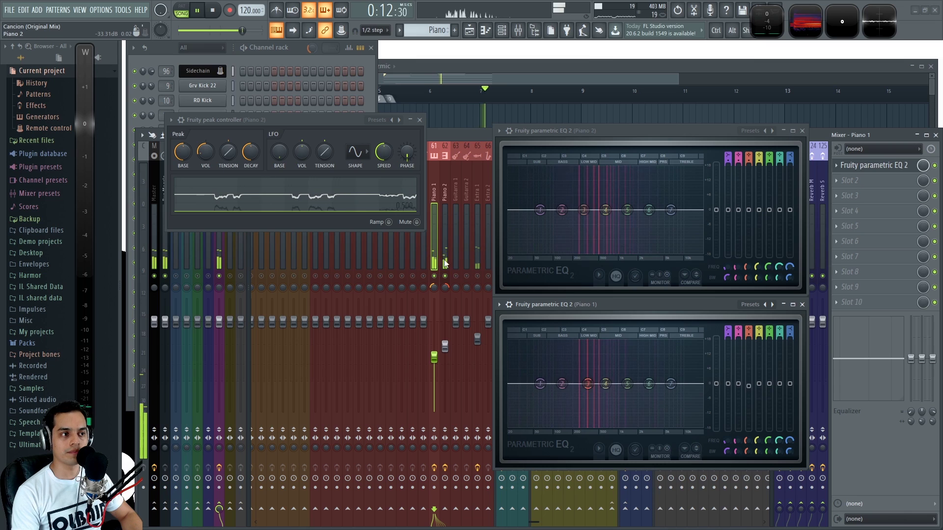
click(419, 120)
key(space)
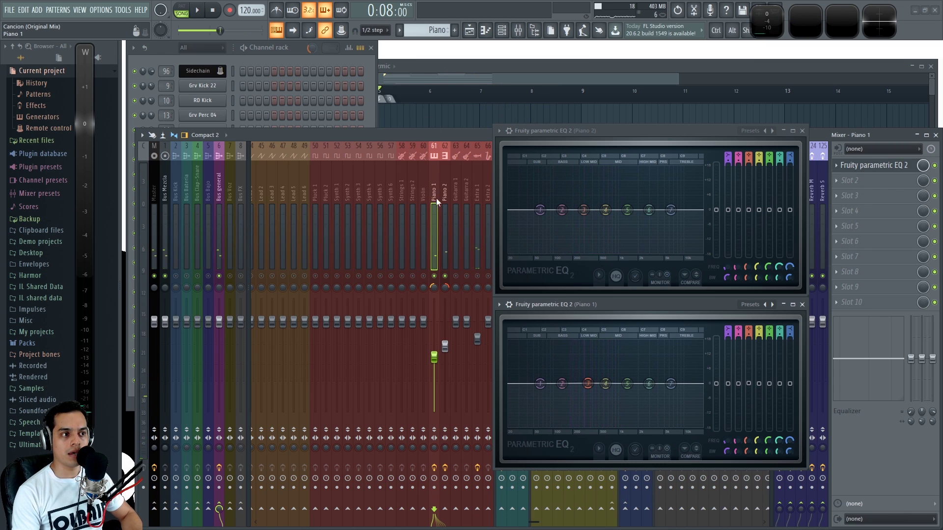
Step: Merge the Master track's stereo separation toward mono and play the pianos to check the ducking
click(152, 448)
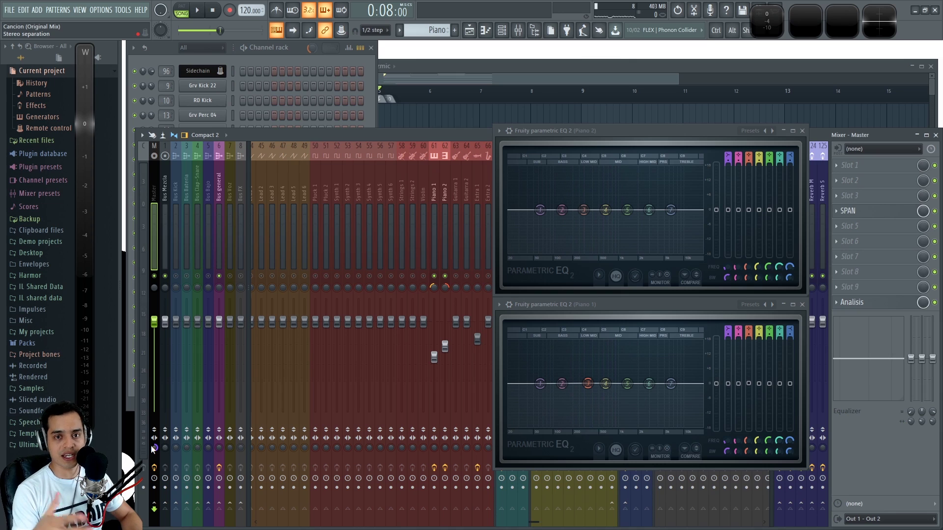
key(space)
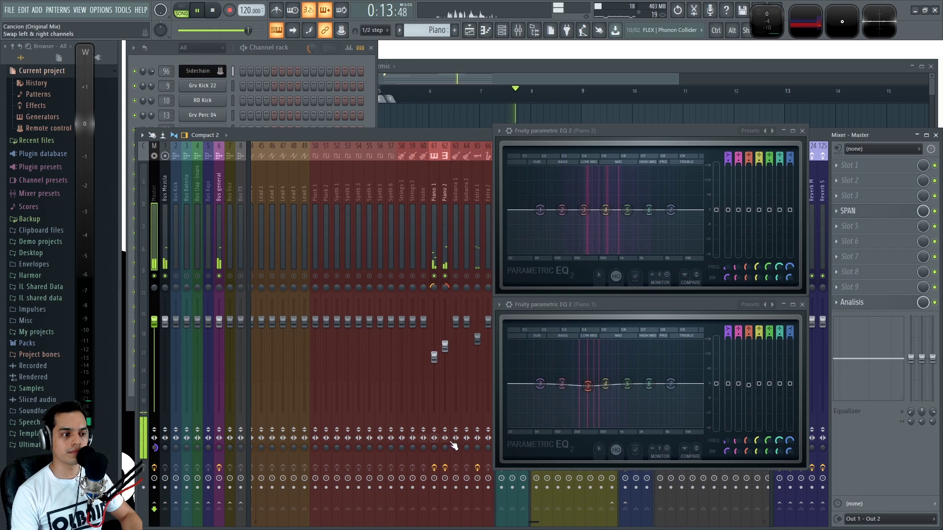
key(space)
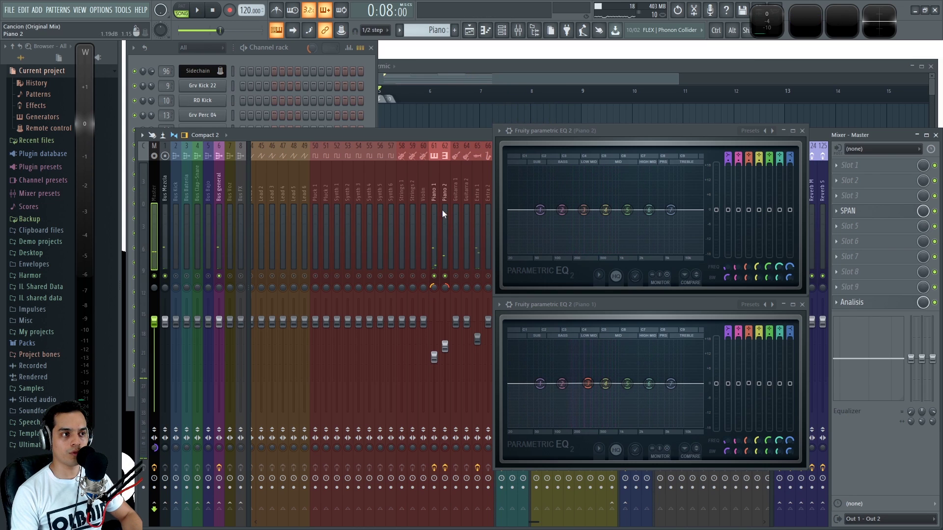
Step: Compare the Piano 1 and Piano 2 mixer tracks and play the section to check how they interact
click(434, 196)
click(445, 197)
click(434, 196)
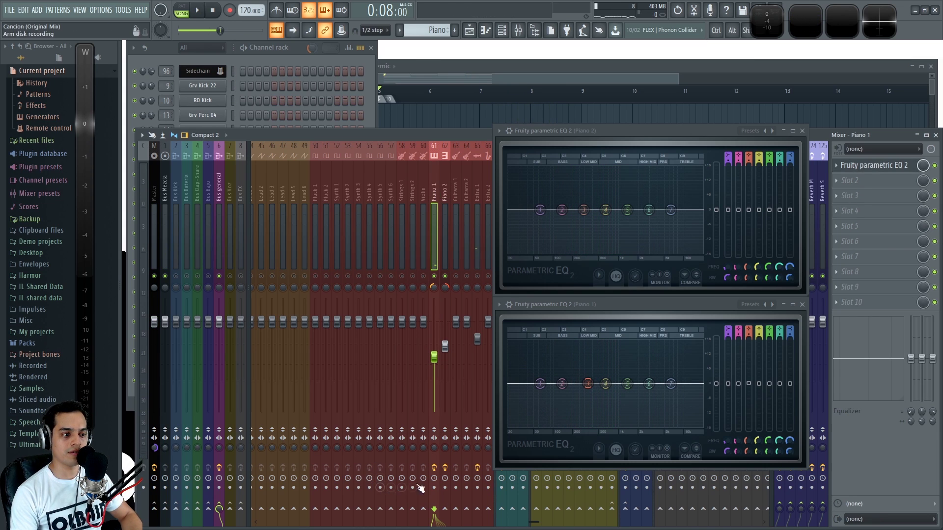
key(space)
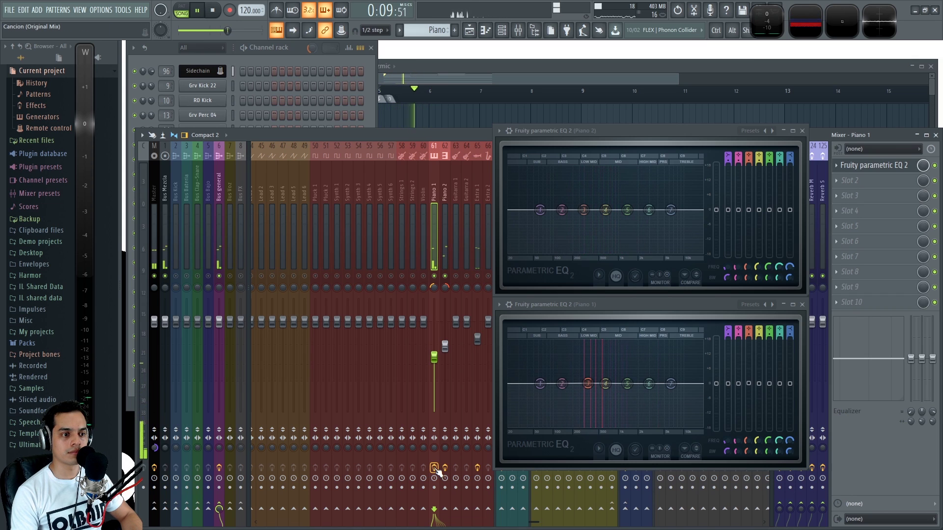
key(space)
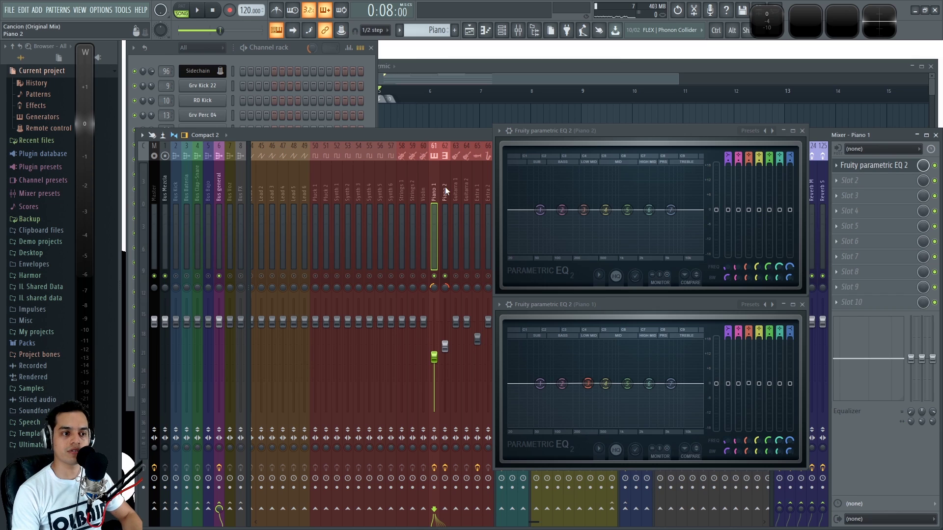
Step: Boost band 5 around 1.2 kHz on the Piano 2 EQ during playback, and change the Master track's stereo separation
key(space)
drag(589, 392, 593, 391)
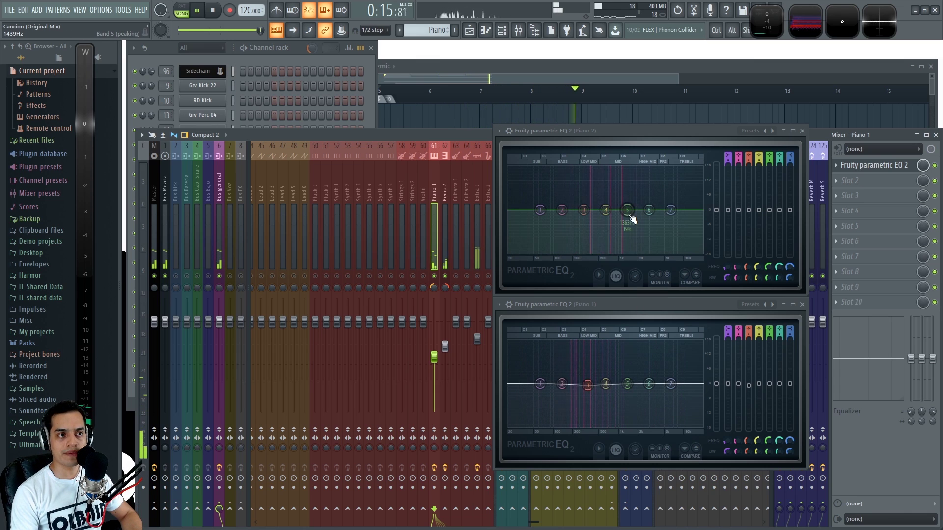
mouse_move(627, 212)
mouse_down()
mouse_move(623, 201)
mouse_move(627, 208)
mouse_up()
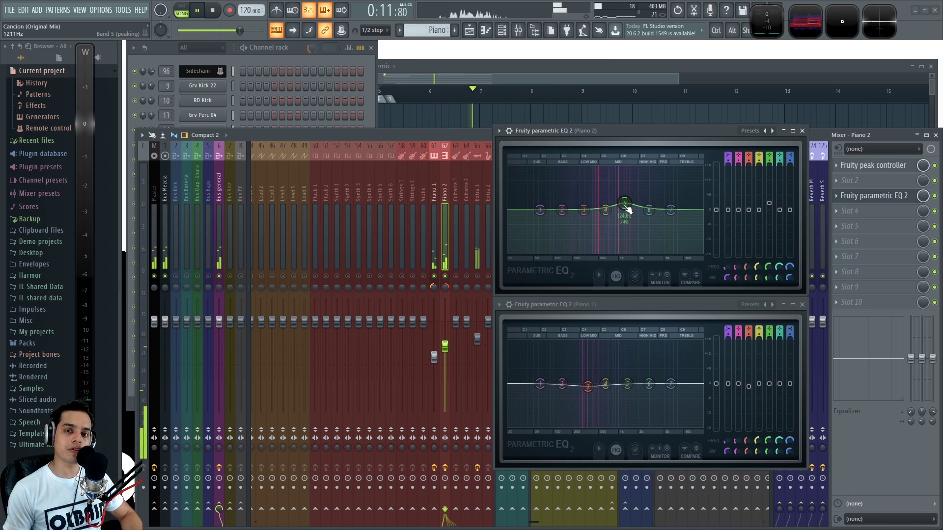
drag(626, 208, 629, 209)
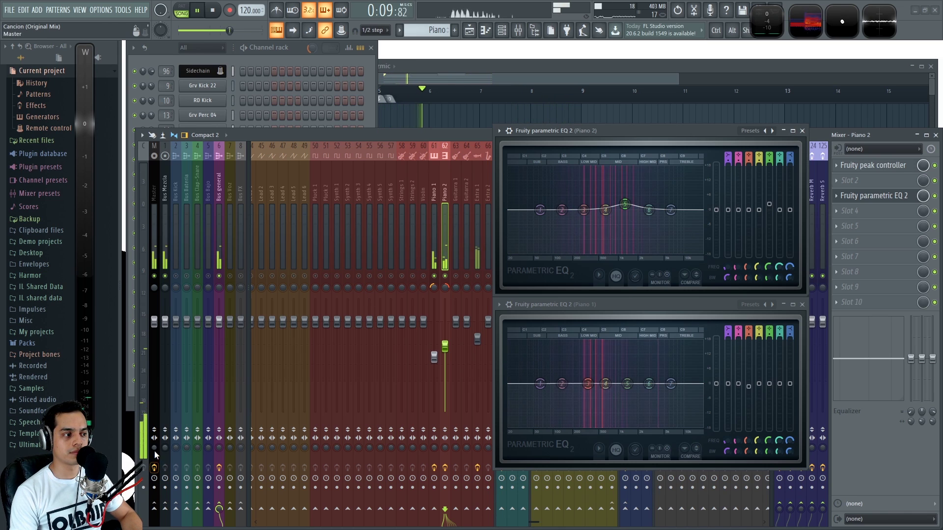
click(155, 452)
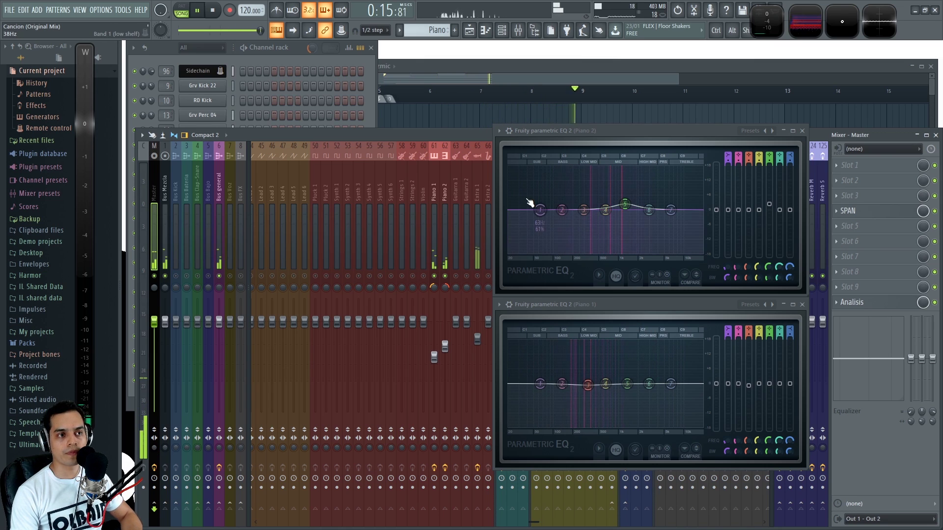
Step: Stop playback and close the Piano 2 and Piano 1 EQ windows
key(space)
click(804, 131)
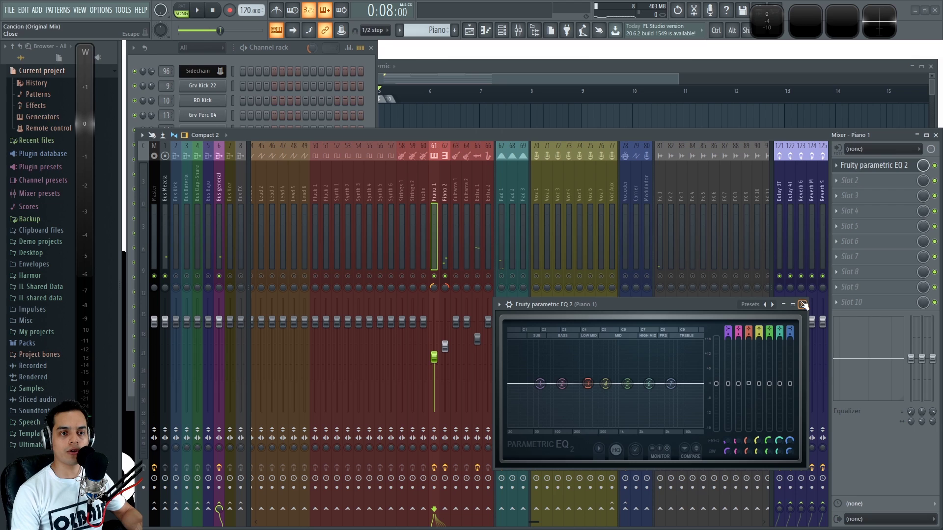
click(803, 304)
Step: Play the kick and bass tracks and open the Parametric EQ 2 of Kick 1 and of Bajo 2
scroll(331, 185, up, 10)
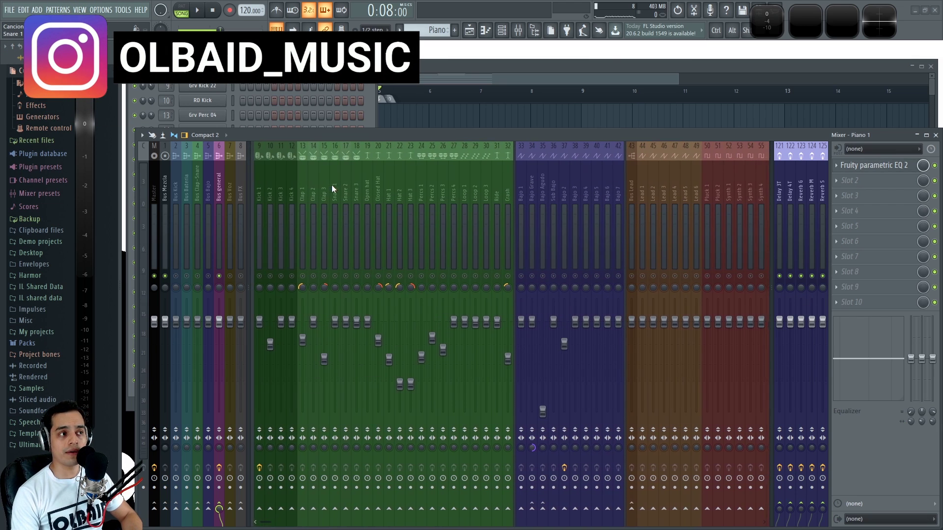
click(263, 185)
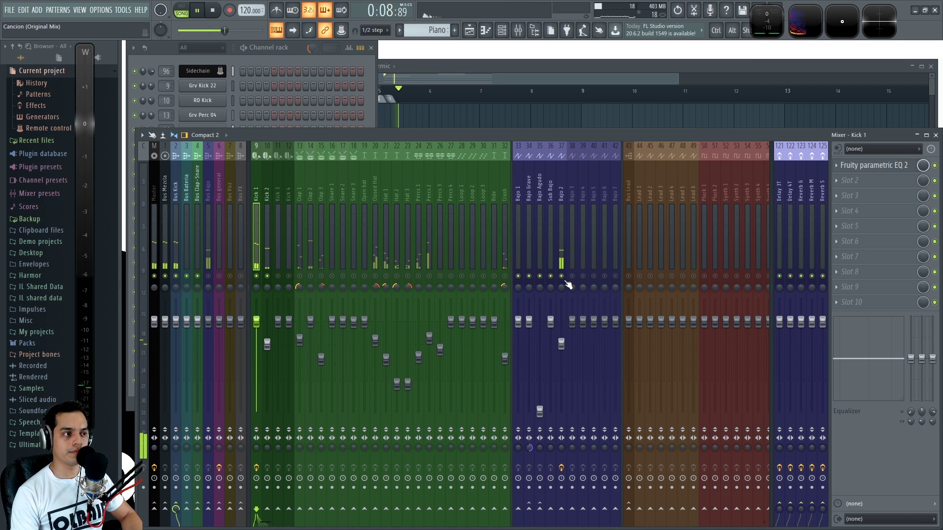
key(space)
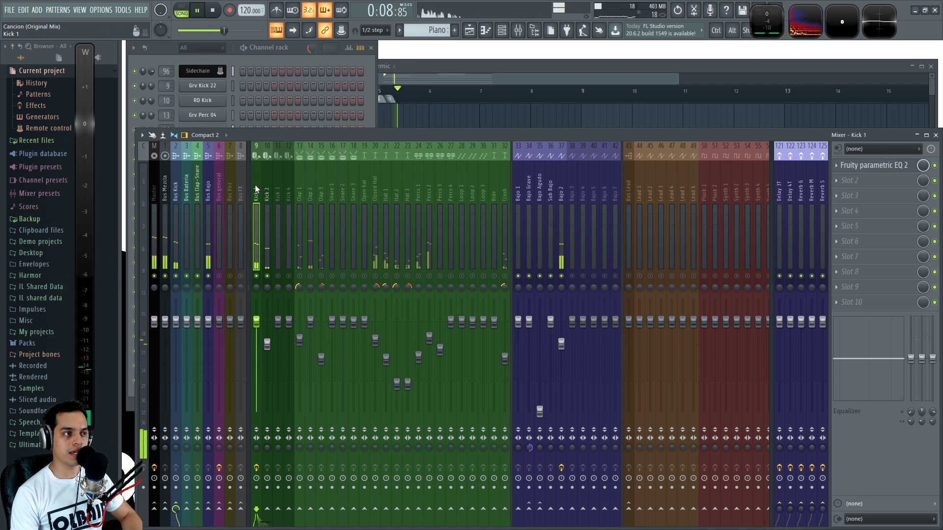
click(896, 167)
drag(552, 104, 452, 78)
click(558, 185)
click(879, 165)
drag(564, 173, 577, 254)
key(space)
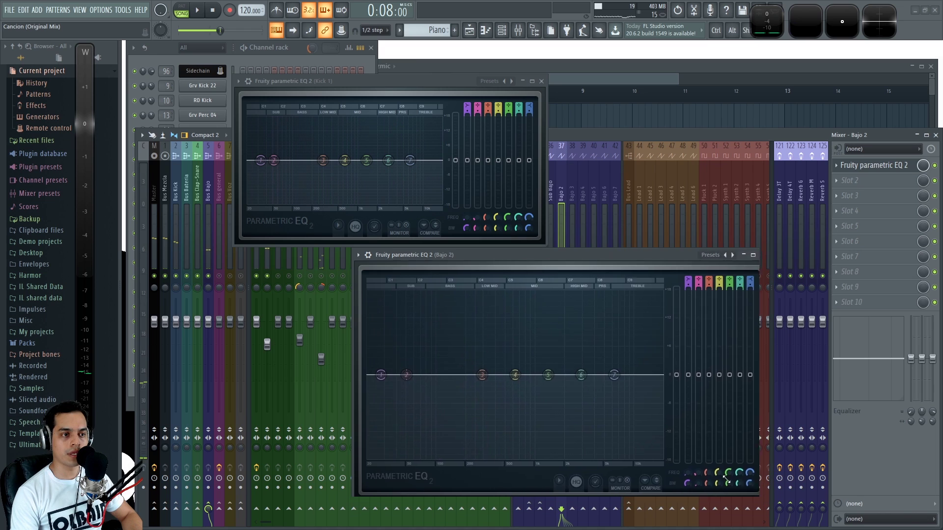
Step: Shrink the Bajo 2 EQ window and stack it directly below the Kick 1 EQ window
drag(786, 511, 664, 419)
drag(497, 256, 543, 298)
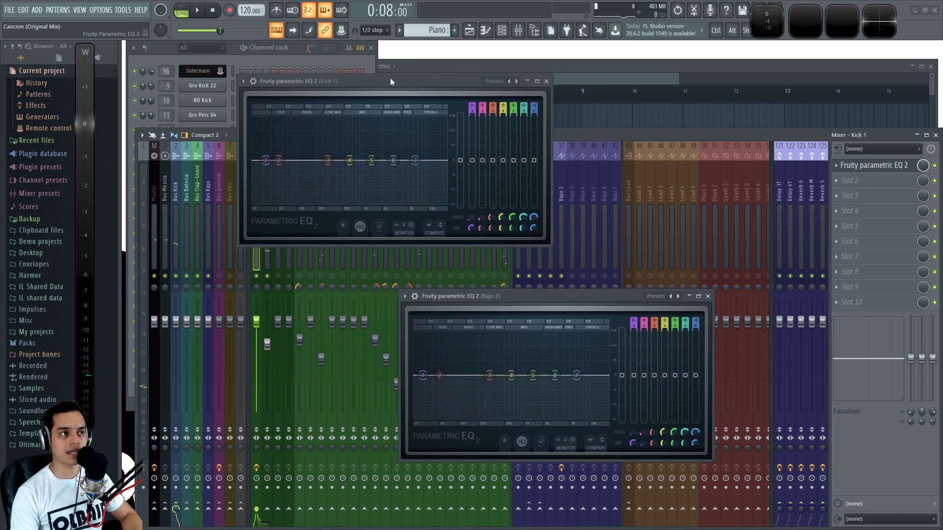
drag(389, 78, 554, 110)
drag(490, 295, 486, 288)
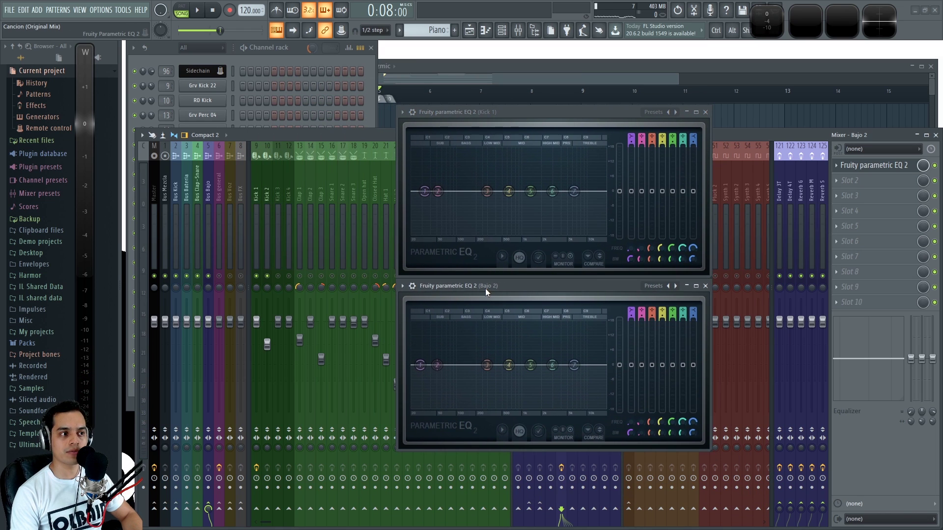
Step: Try a static band 2 cut on the Bajo 2 EQ while playing the kick and bass, and undo it
key(space)
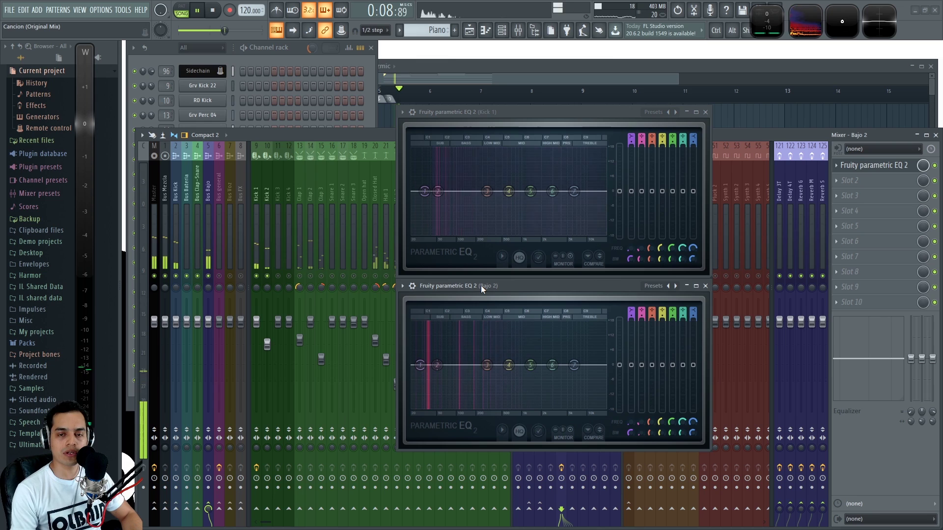
key(space)
drag(641, 365, 641, 372)
key(space)
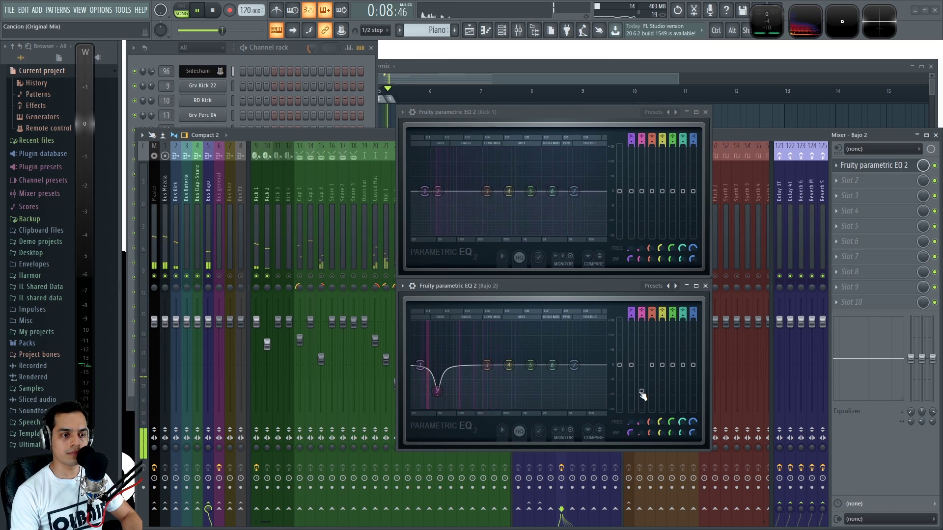
key(ctrl+z)
key(space)
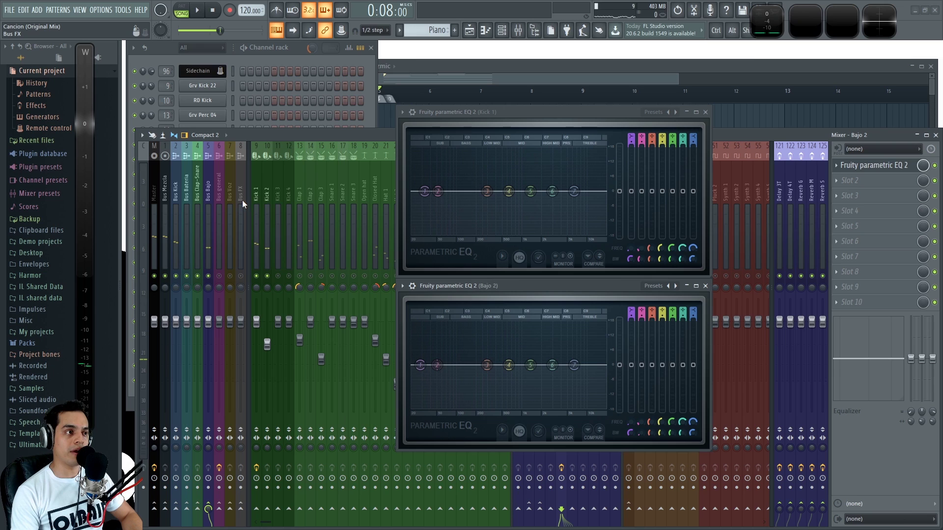
Step: Replay the kick and bass together, select the Kick 1 track and move its Fruity parametric EQ 2 to slot 2
key(space)
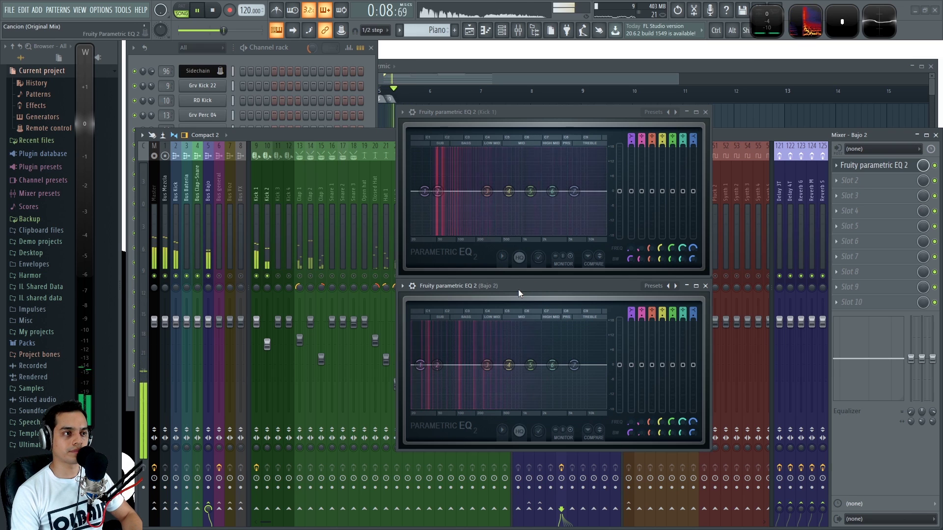
key(space)
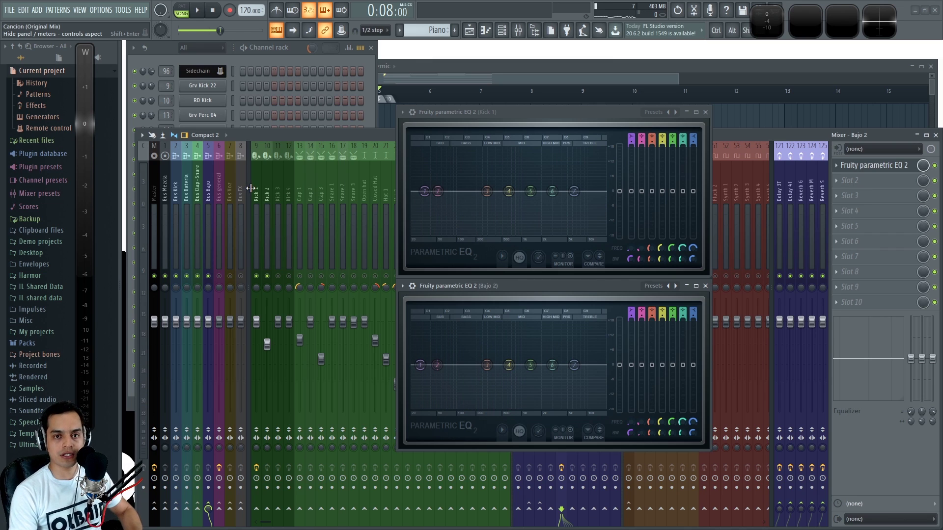
click(255, 179)
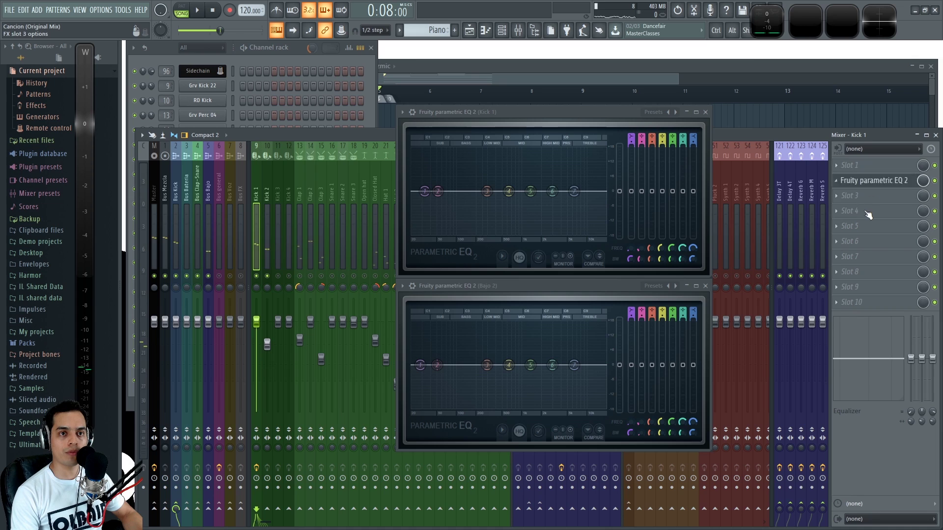
Step: Load Fruity Peak Controller in slot 1 of Kick 1 and play the kick and bass briefly over the Bajo 2 EQ
click(836, 165)
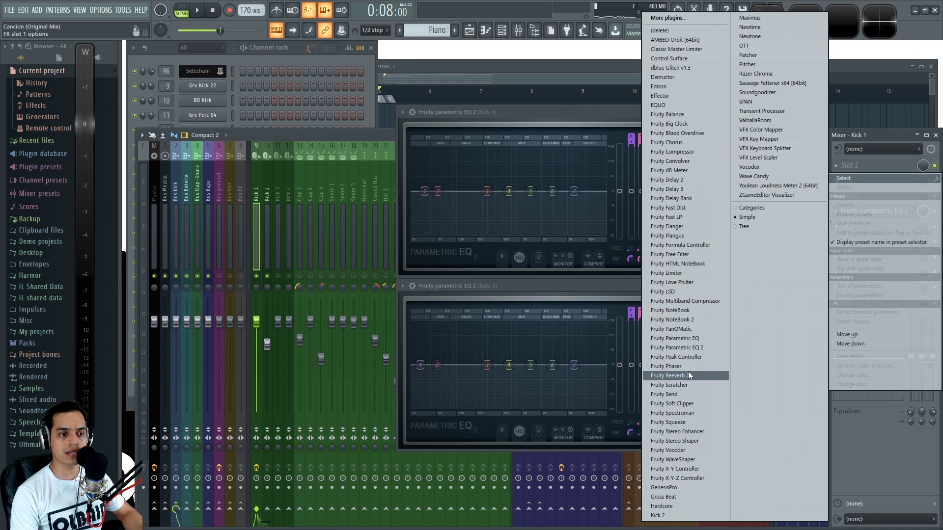
click(689, 358)
key(space)
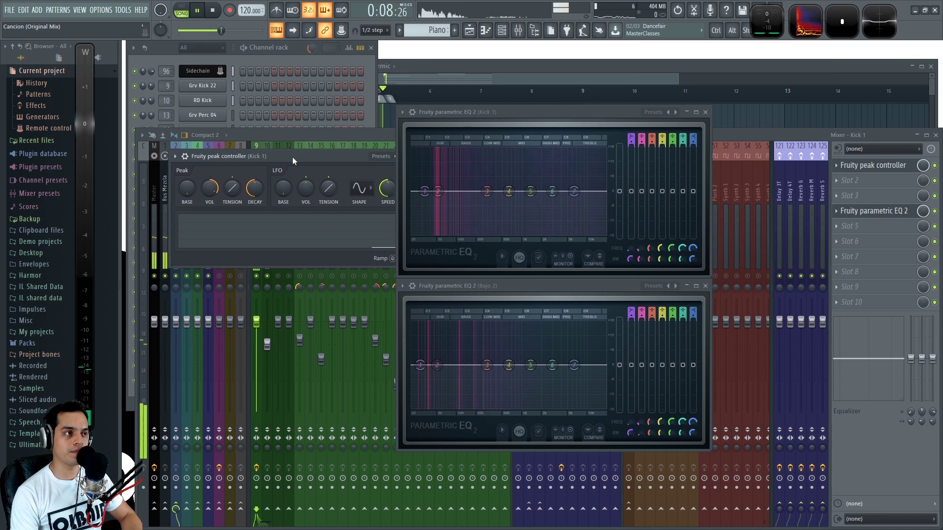
click(543, 343)
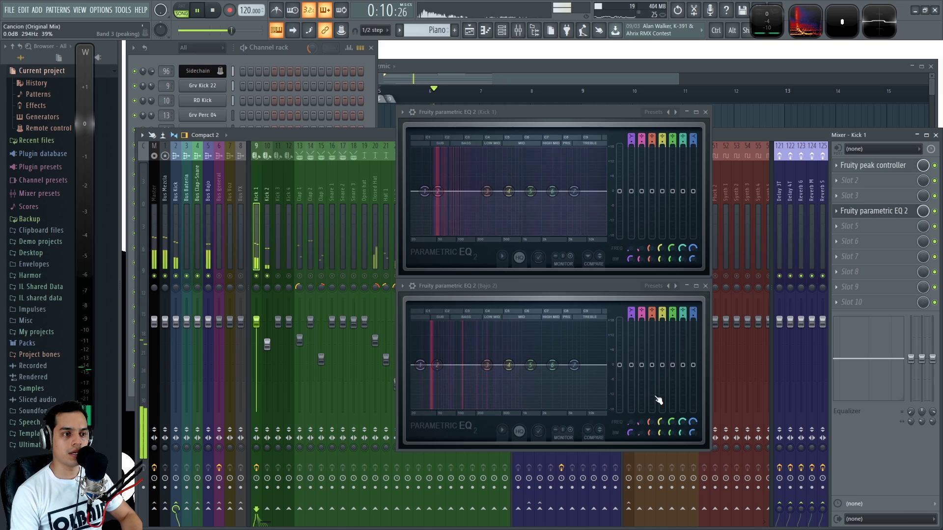
key(space)
Step: Try a deep band 2 cut on the Bajo 2 EQ during playback, and return the band level to zero
click(437, 367)
scroll(436, 382, down, 1)
drag(437, 382, 436, 401)
key(space)
drag(641, 402, 646, 369)
key(space)
Step: Link the band 2 level of the Bajo 2 EQ to Peak ctrl - Peak of the Kick 1 peak controller
right_click(644, 369)
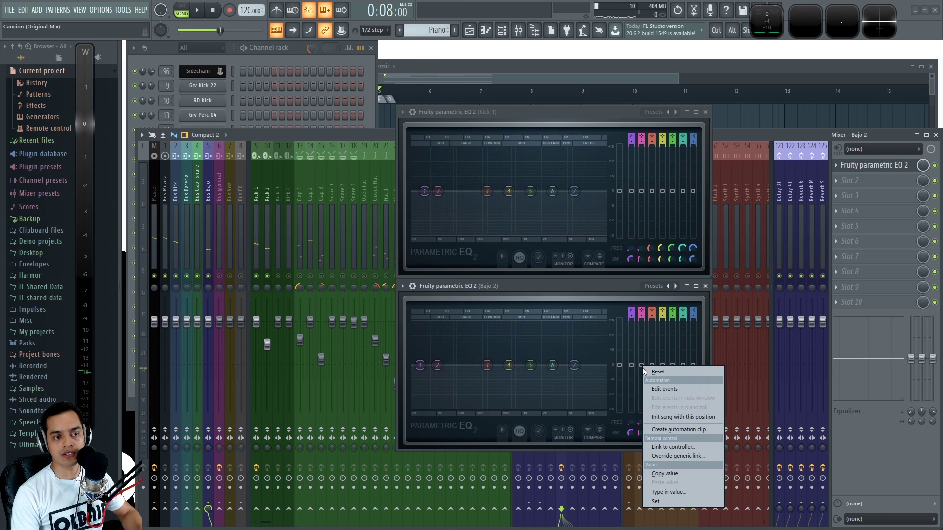
click(664, 446)
click(482, 246)
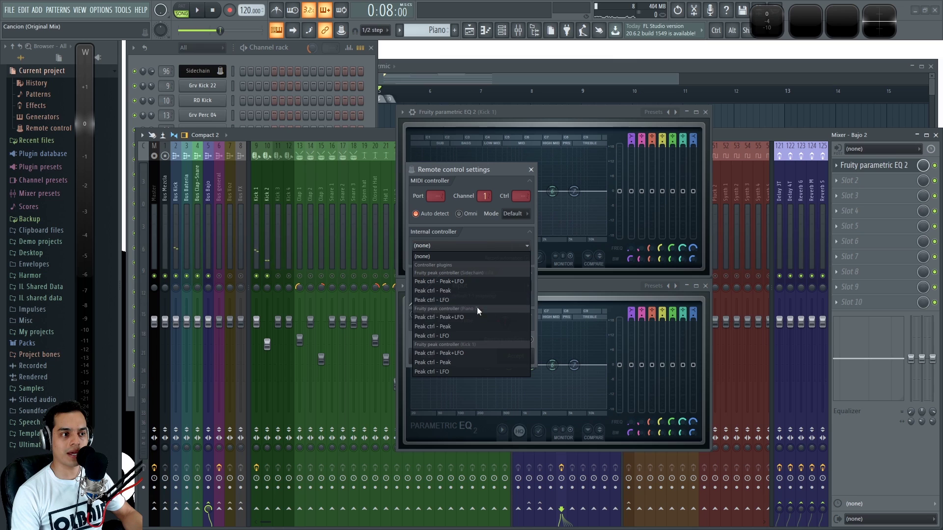
click(446, 363)
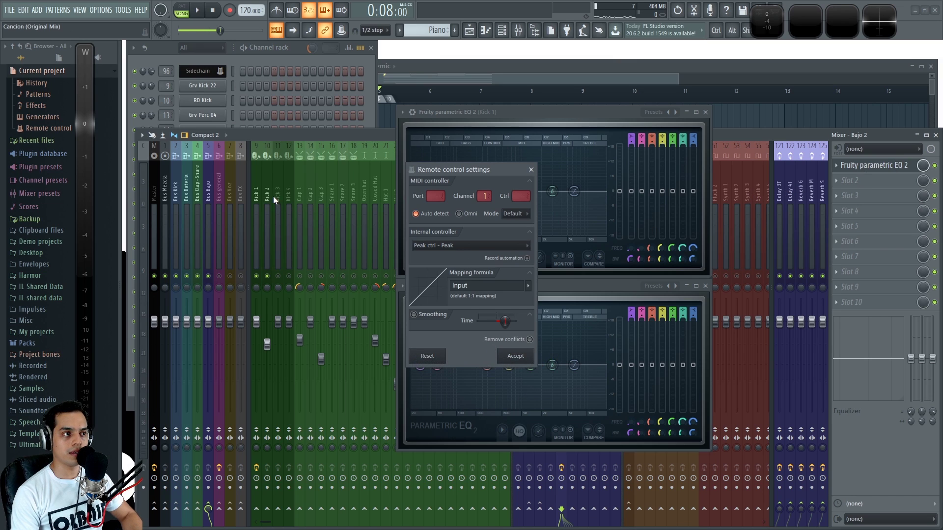
click(502, 355)
Step: Raise the peak base and turn the peak volume negative in the Kick 1 peak controller, checking the bass ducking during playback
click(257, 187)
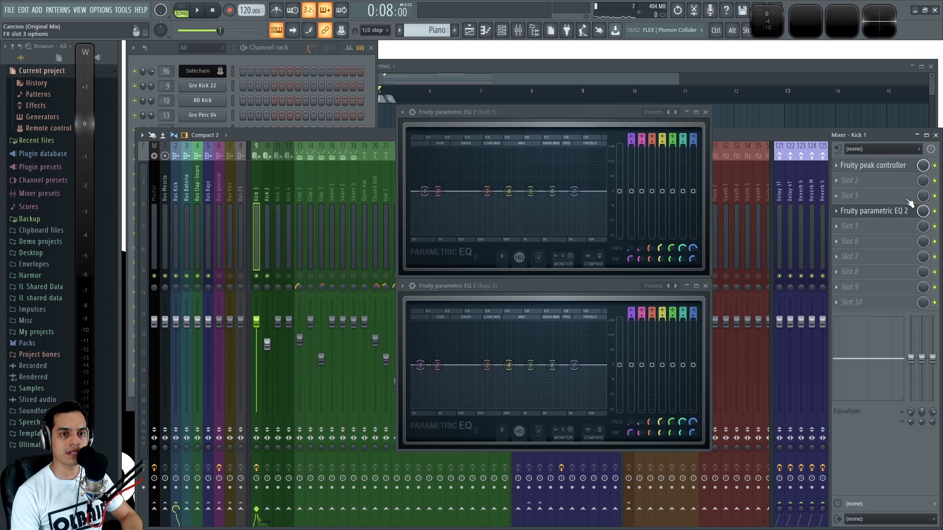
click(870, 169)
key(space)
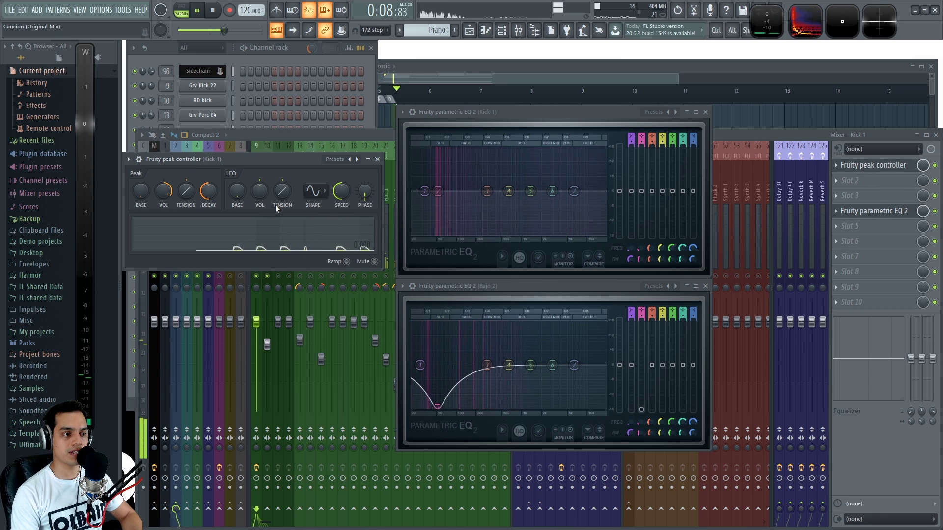
key(space)
drag(141, 191, 163, 216)
key(space)
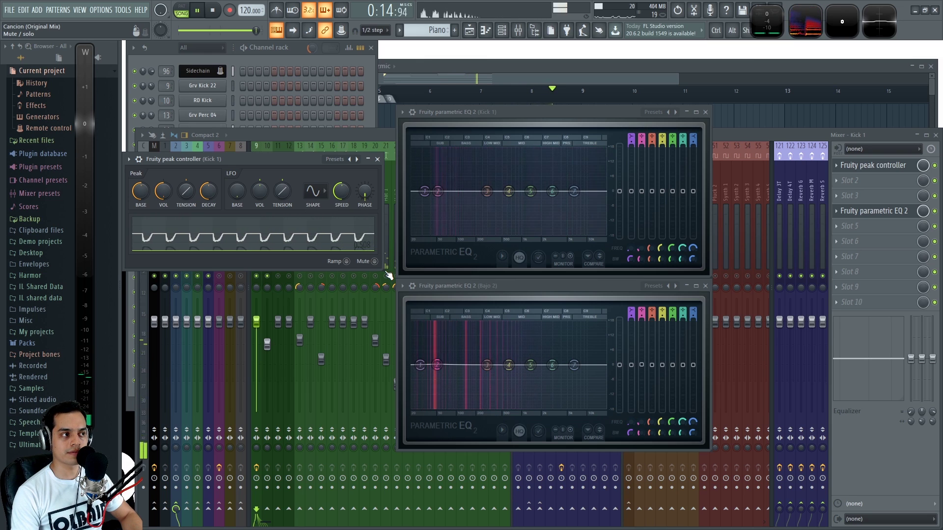
key(space)
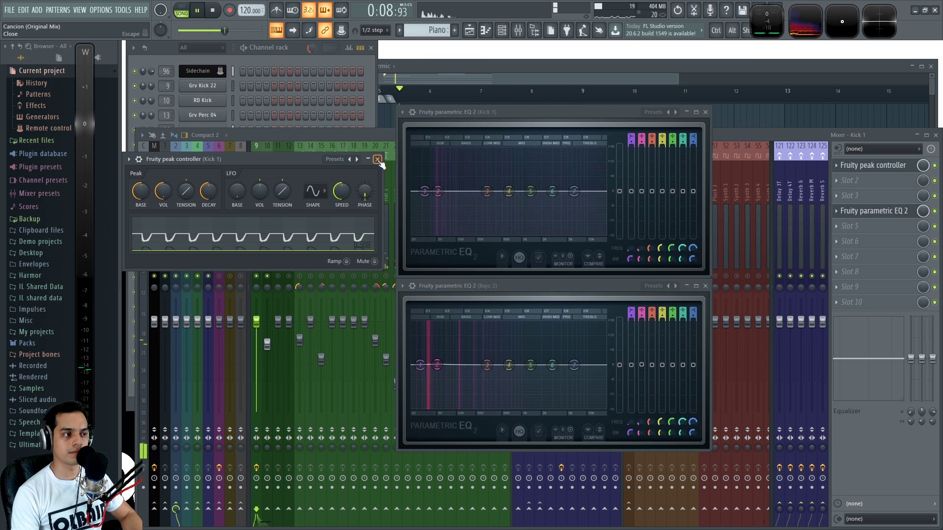
Step: Adjust the Master track's stereo separation and move both EQ windows higher to uncover the lower controls of the Bajo 2 track
click(143, 475)
click(152, 454)
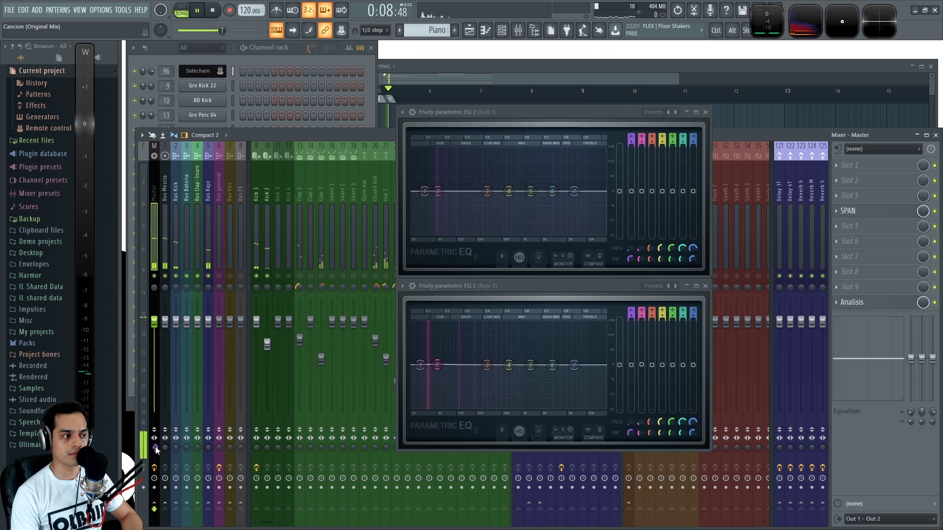
key(space)
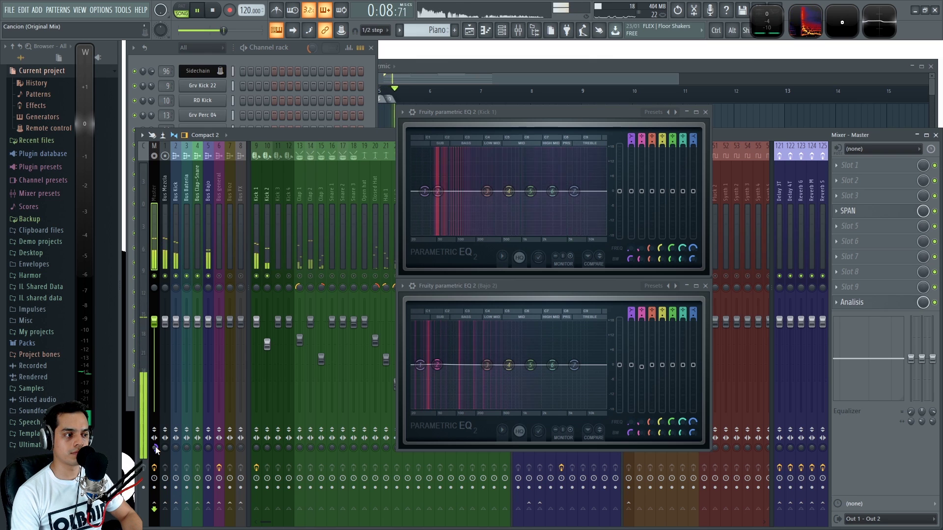
drag(549, 110, 544, 81)
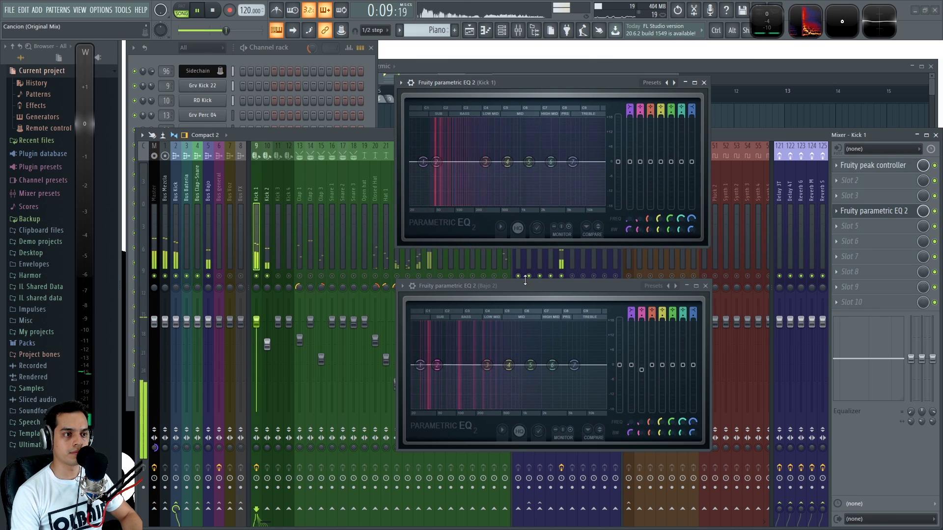
drag(521, 285, 520, 256)
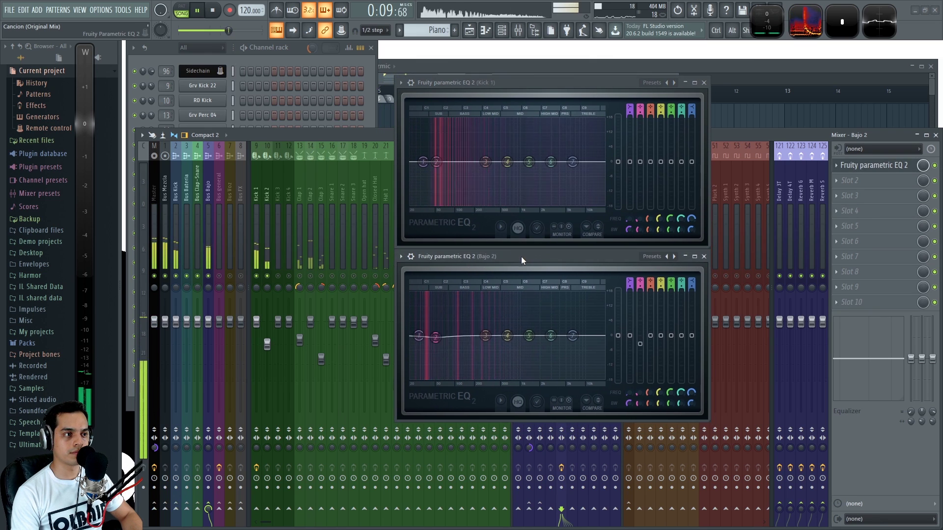
Step: Compare the mix with the Bajo 2 track's effects switched off and on during playback
click(561, 468)
click(561, 467)
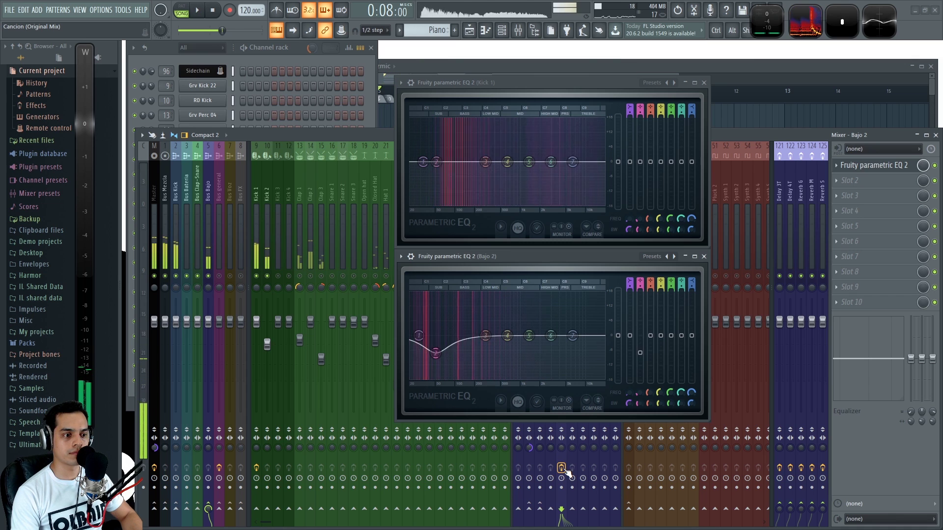
click(562, 467)
click(561, 467)
key(space)
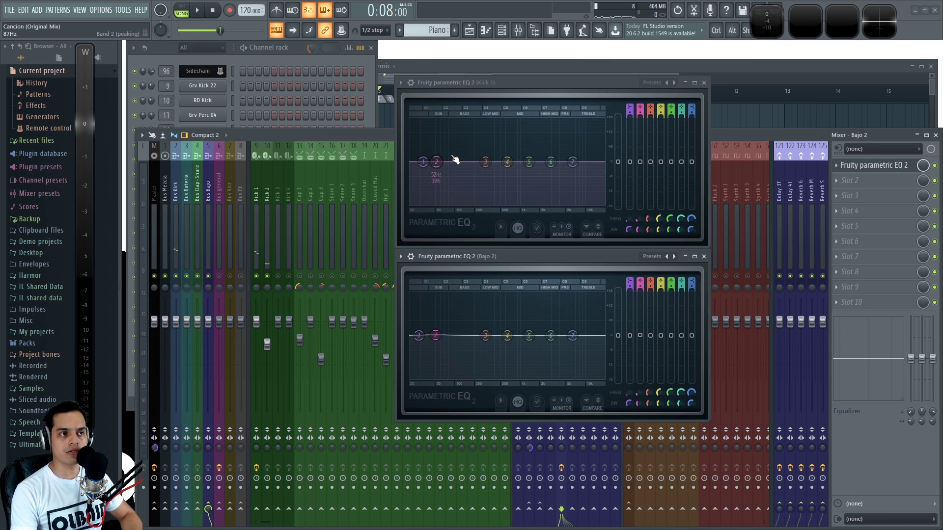
Step: Boost band 2 of the Kick 1 EQ by about 3.3 dB at 53 Hz with 19% bandwidth while auditioning the mix
drag(440, 168, 442, 160)
key(space)
scroll(442, 160, down, 3)
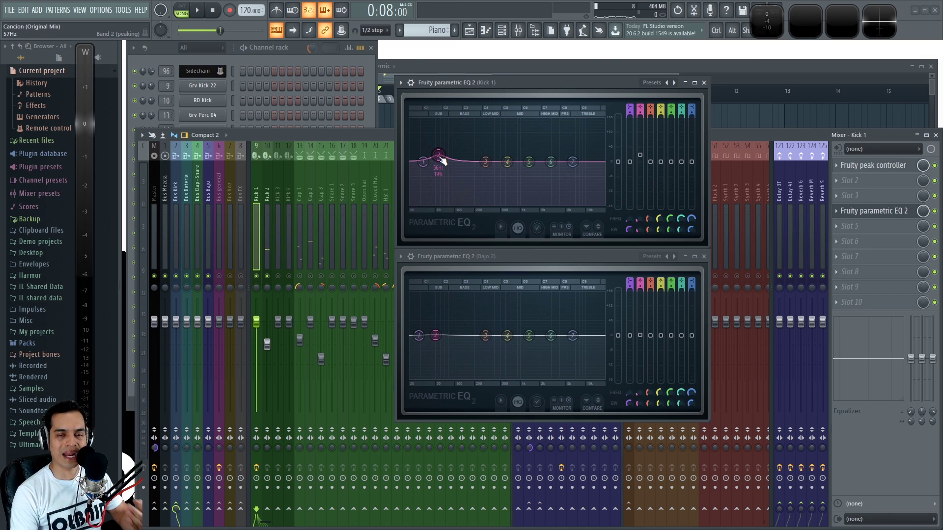
drag(438, 156, 438, 142)
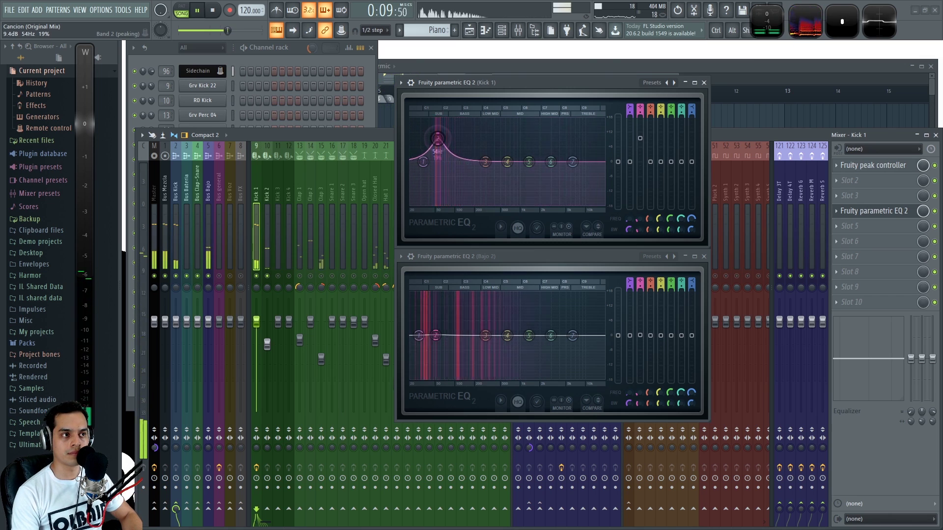
key(space)
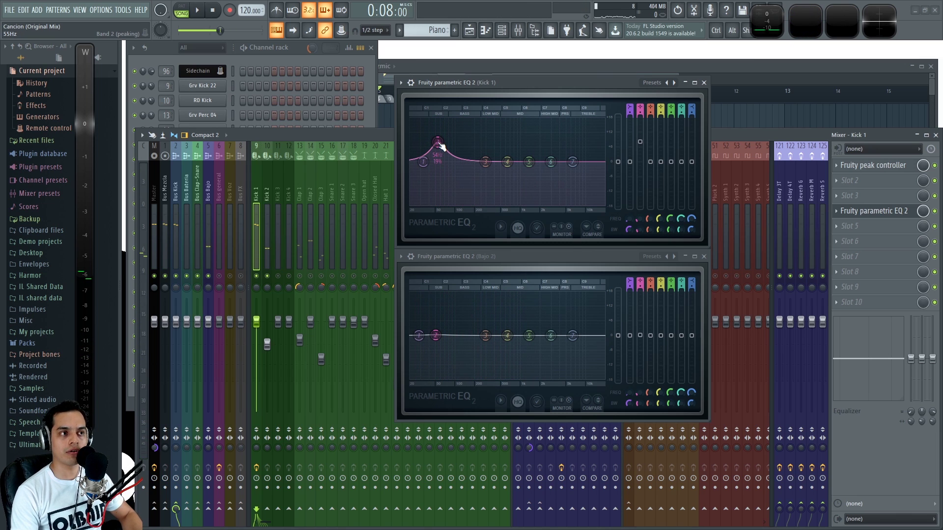
key(space)
mouse_move(437, 141)
mouse_down()
mouse_move(437, 151)
mouse_move(435, 143)
mouse_up()
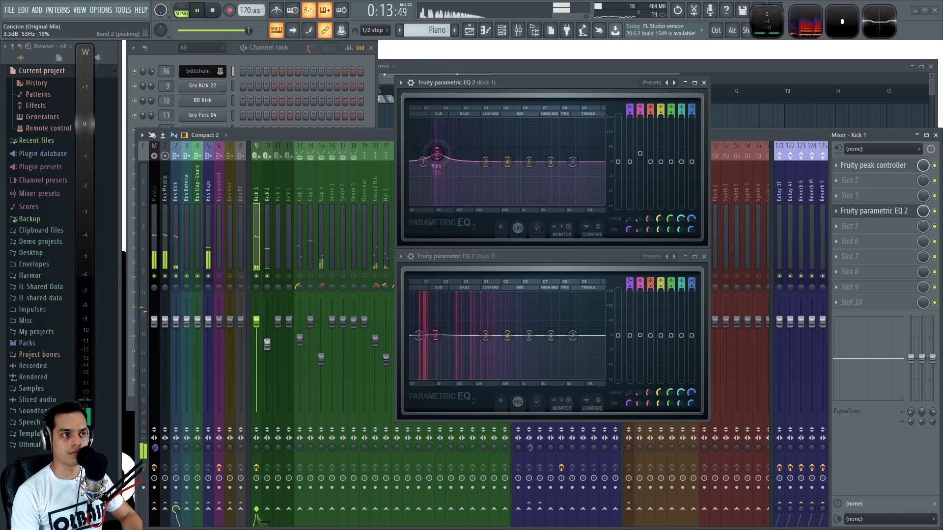
key(space)
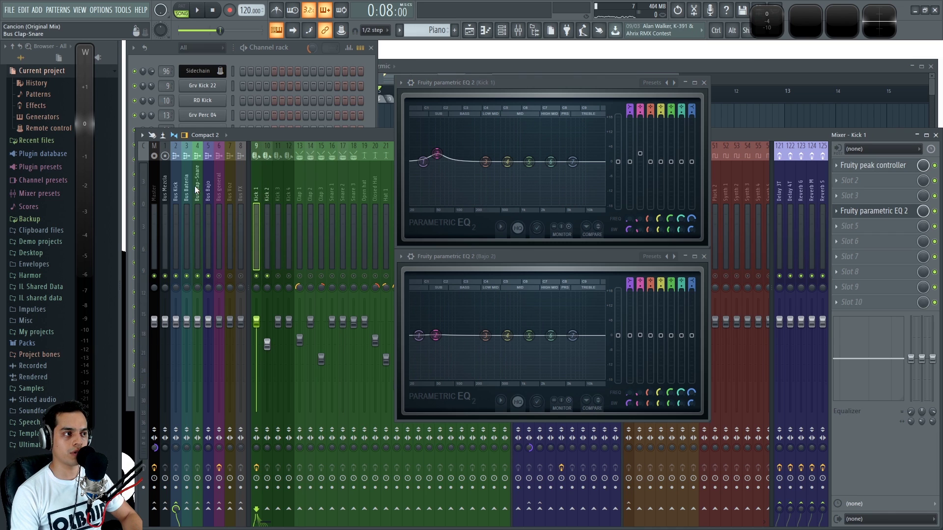
Step: Lower the Bus Kick volume slightly while the mix plays
key(space)
click(174, 266)
drag(176, 321, 176, 325)
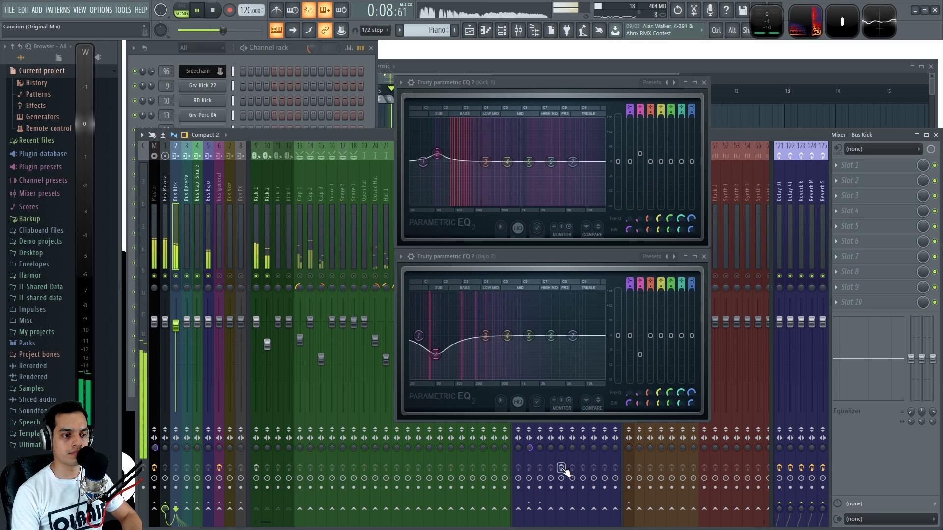
Step: Replay the kick and bass together to judge the ducking against the boosted kick
key(space)
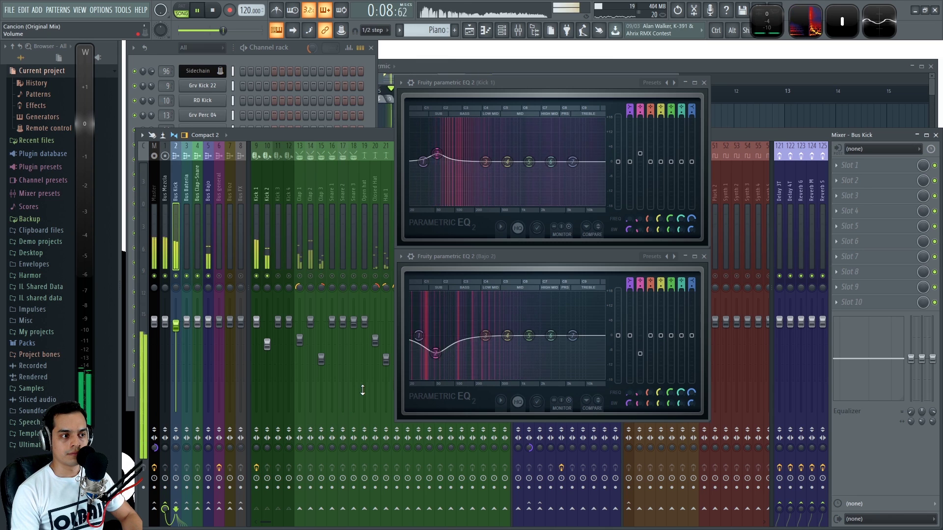
key(space)
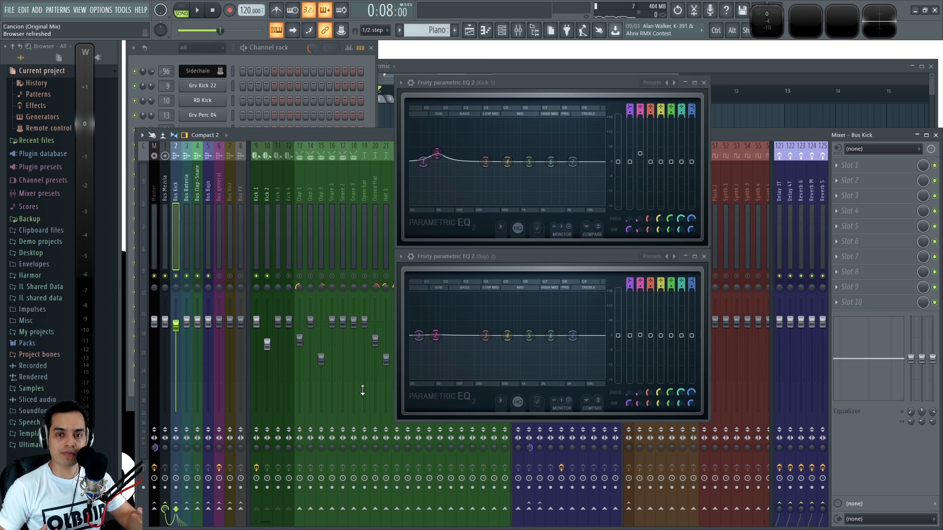
key(space)
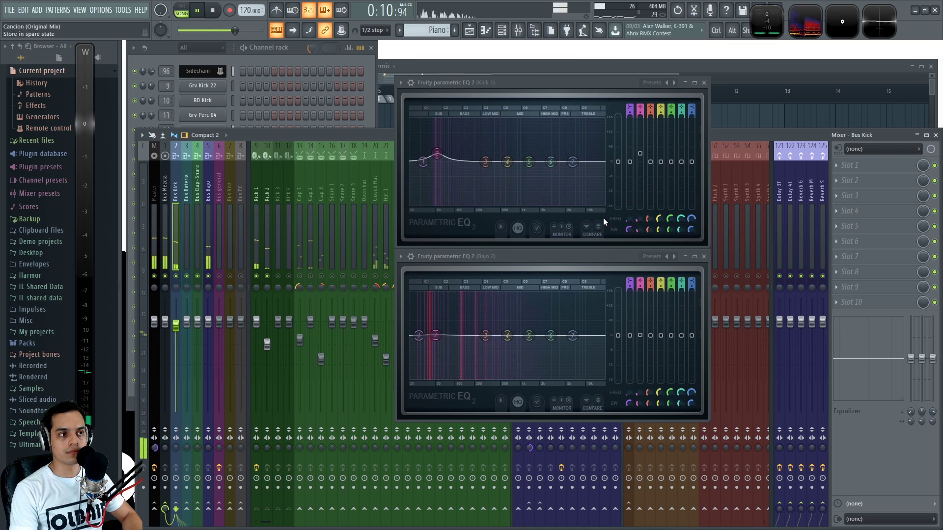
key(space)
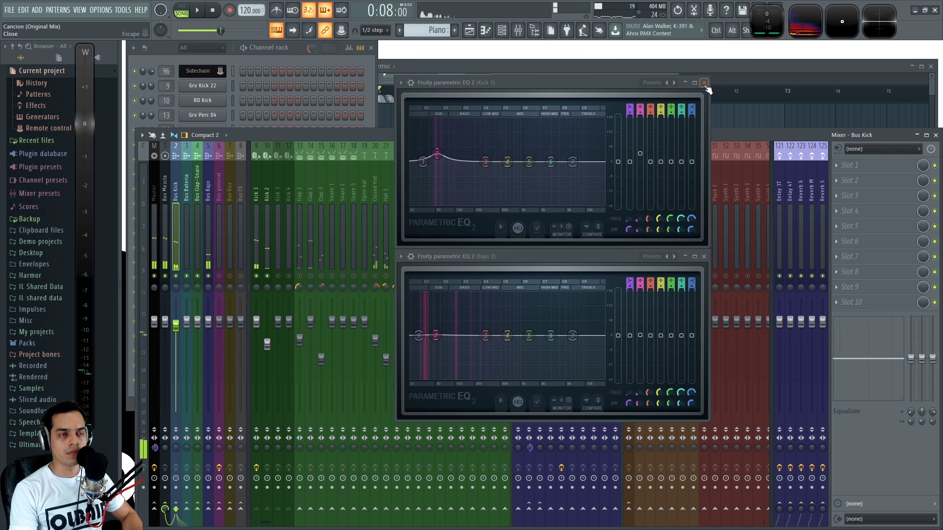
Step: Close the Kick 1 and Bajo 2 EQ windows and save the project
click(704, 82)
click(704, 256)
key(ctrl+s)
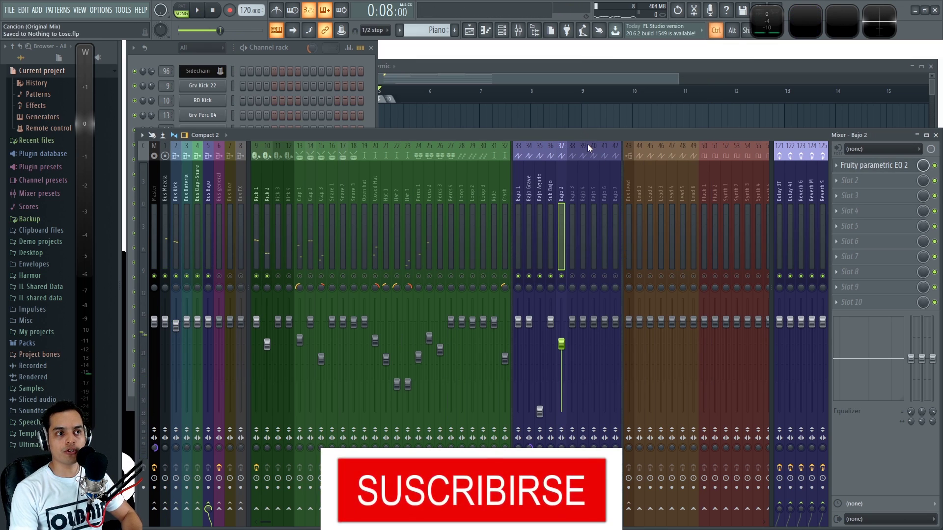